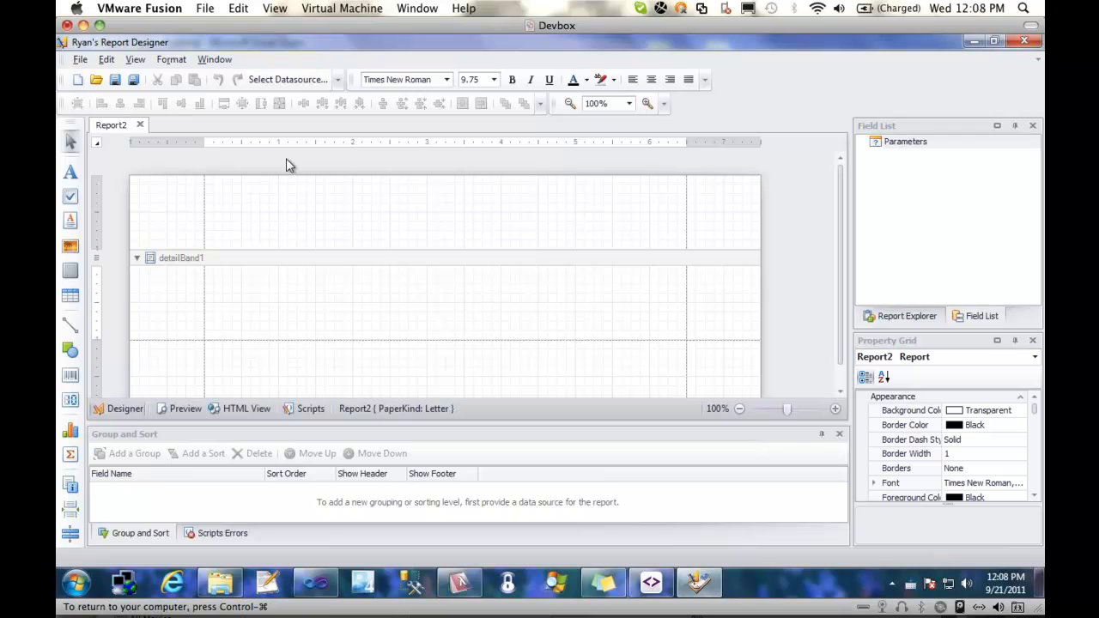
Step: Set Northwind_Products as the design-time data source of the blank report
{"action": "left_click", "coordinate": [979, 318]}
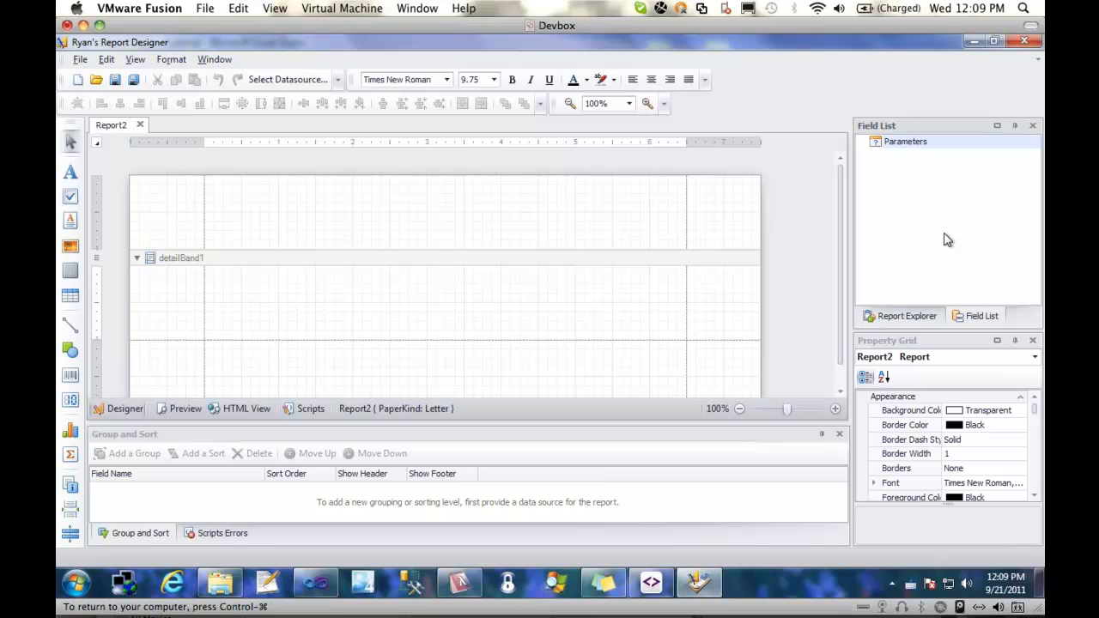
{"action": "left_click", "coordinate": [286, 81]}
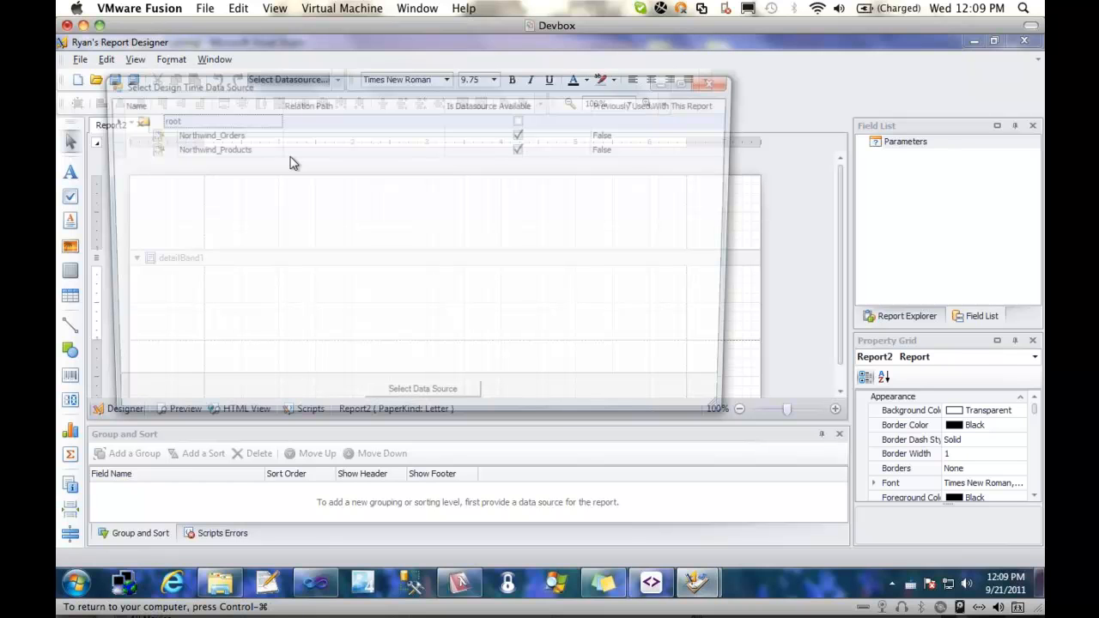
{"action": "left_click", "coordinate": [398, 197]}
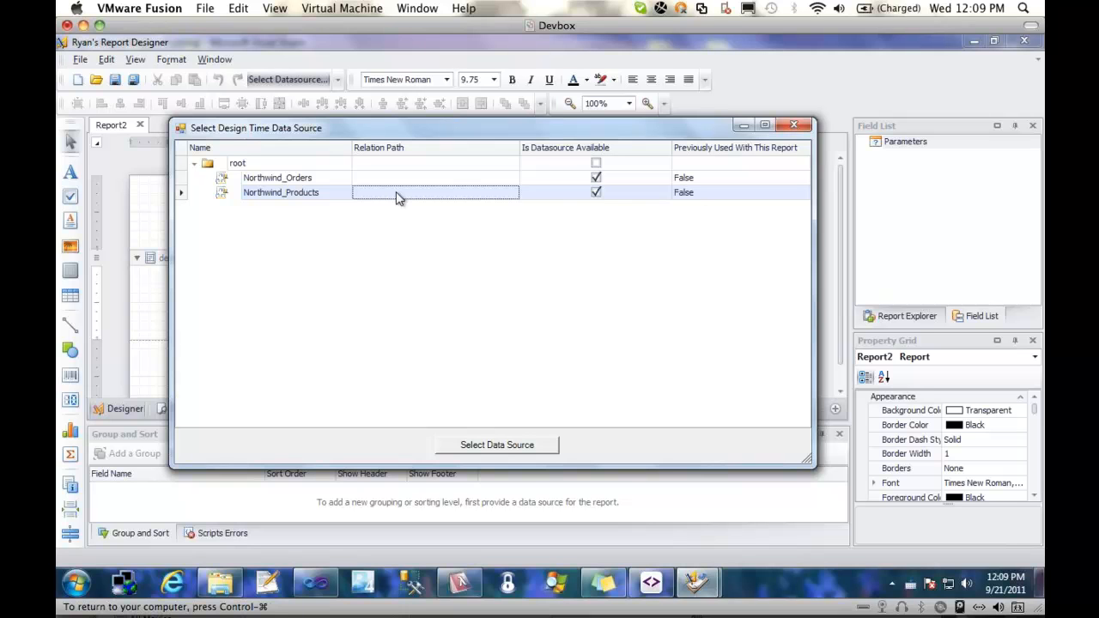
{"action": "left_click", "coordinate": [398, 184]}
{"action": "left_click", "coordinate": [409, 195]}
{"action": "left_click", "coordinate": [497, 444]}
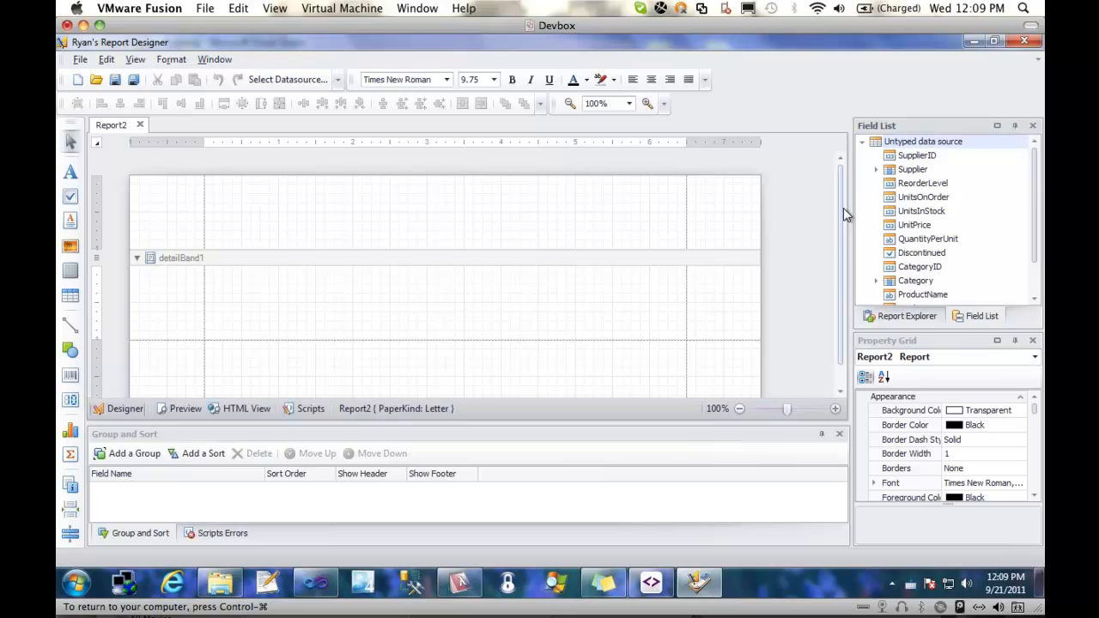
Step: Place the ProductName, UnitsInStock and UnitPrice fields side by side along the upper edge of the detail band
{"action": "left_click_drag", "start_coordinate": [844, 215], "coordinate": [845, 238]}
{"action": "scroll", "coordinate": [928, 269], "scroll_direction": "down", "scroll_amount": 1}
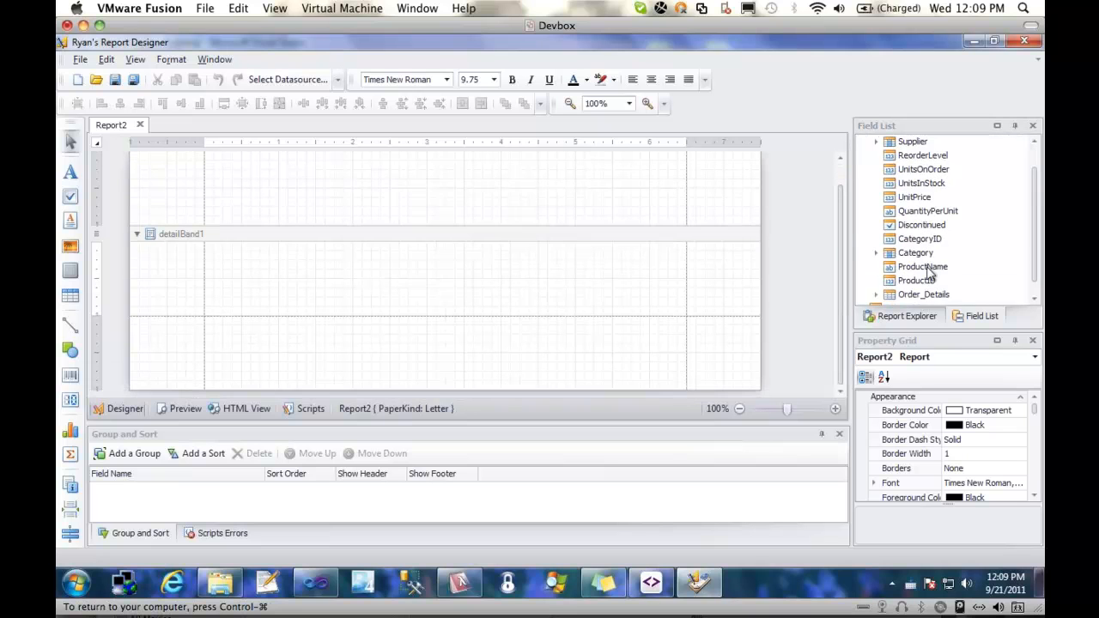
{"action": "left_click_drag", "start_coordinate": [923, 267], "coordinate": [254, 255]}
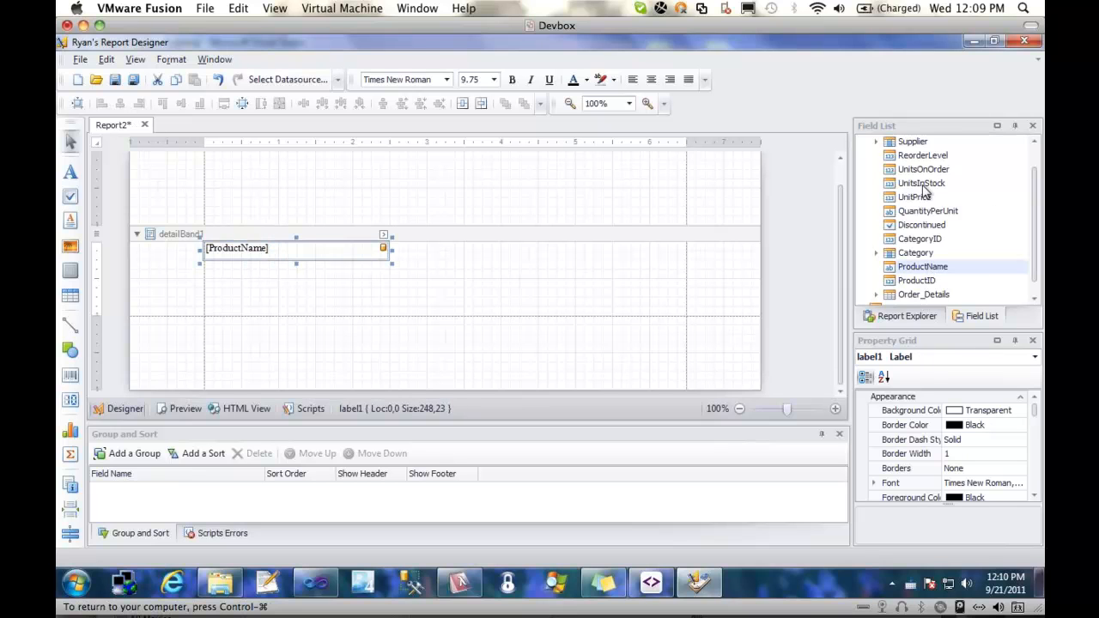
{"action": "left_click_drag", "start_coordinate": [924, 191], "coordinate": [504, 258]}
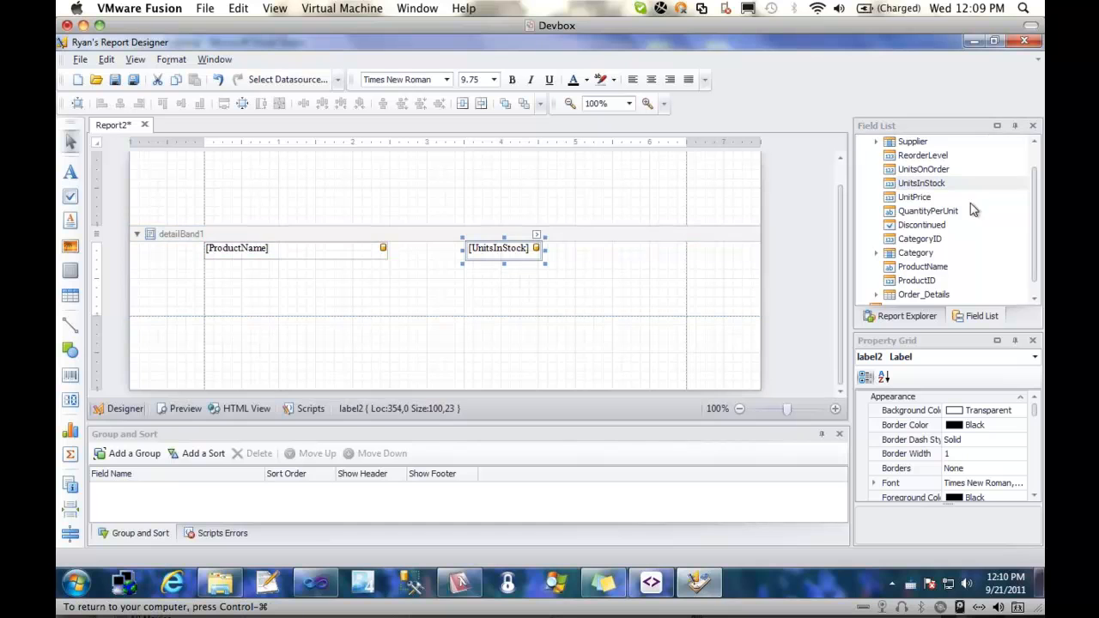
{"action": "left_click_drag", "start_coordinate": [917, 200], "coordinate": [658, 249]}
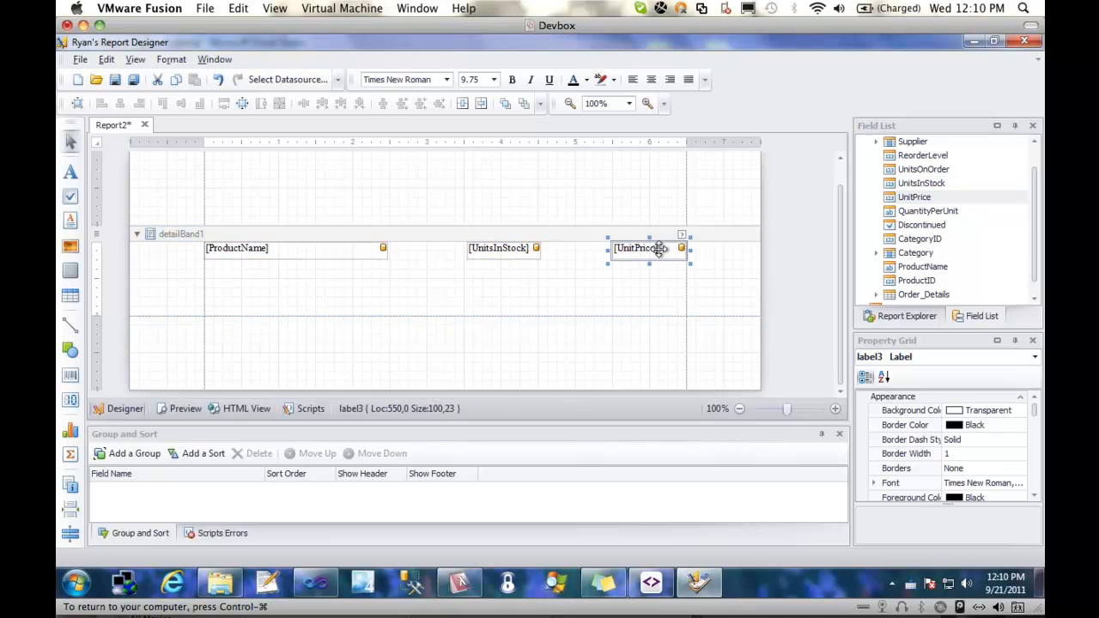
Step: Give the UnitPrice label a currency format string with a dollar sign and two decimals
{"action": "left_click", "coordinate": [681, 234]}
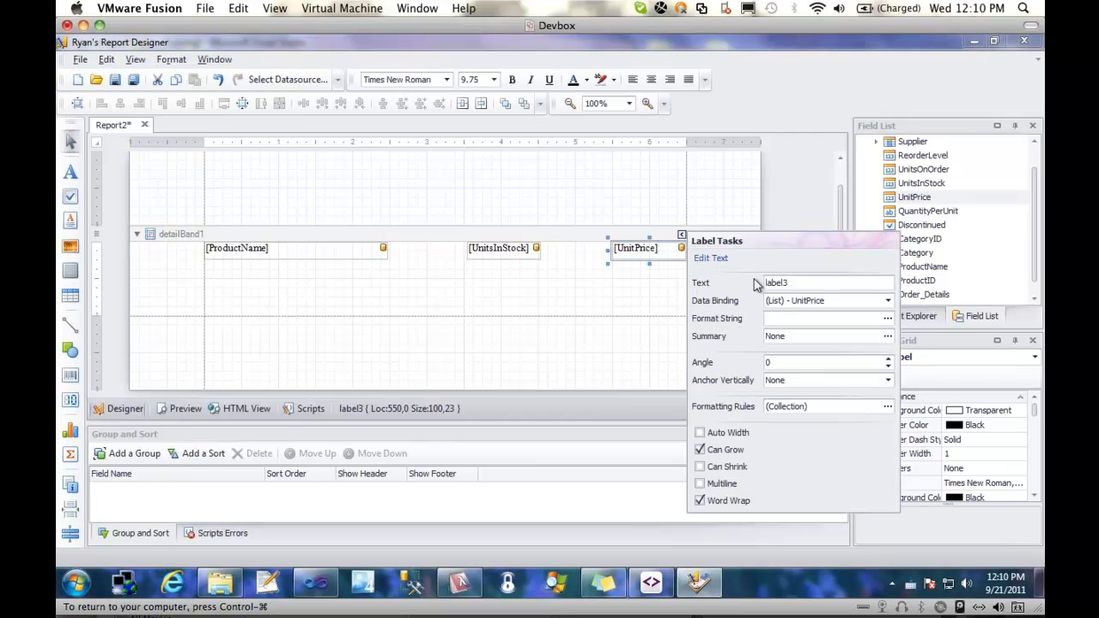
{"action": "left_click", "coordinate": [887, 319]}
{"action": "key", "text": "Escape"}
Step: Shrink the detail band to a height of 23 to fit its field labels, and preview the report
{"action": "left_click", "coordinate": [640, 299]}
{"action": "left_click_drag", "start_coordinate": [584, 317], "coordinate": [574, 248]}
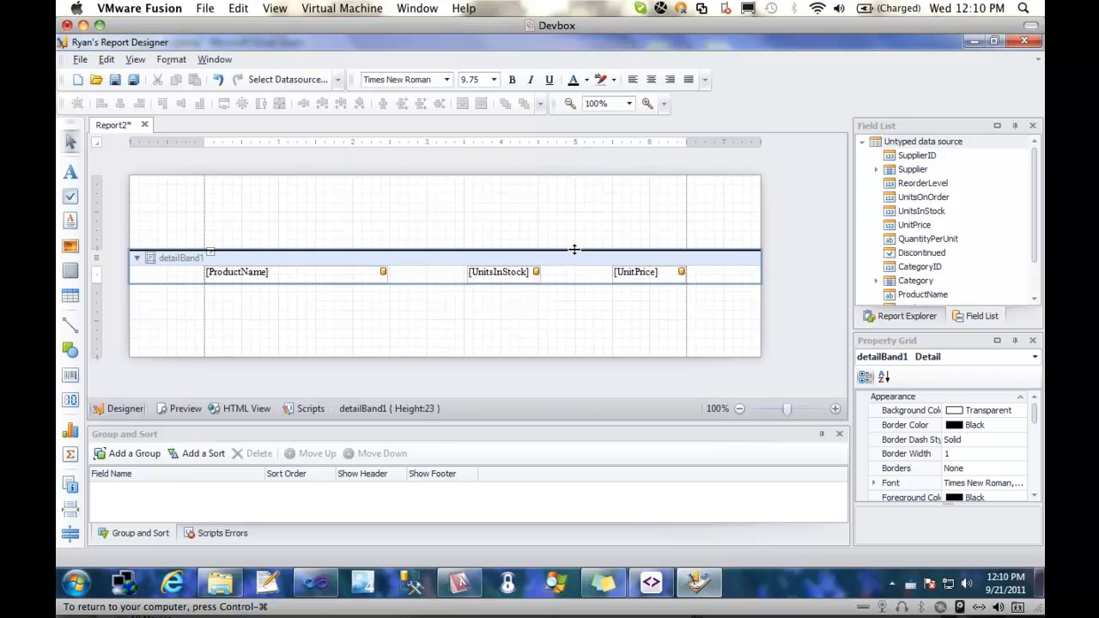
{"action": "left_click", "coordinate": [806, 232]}
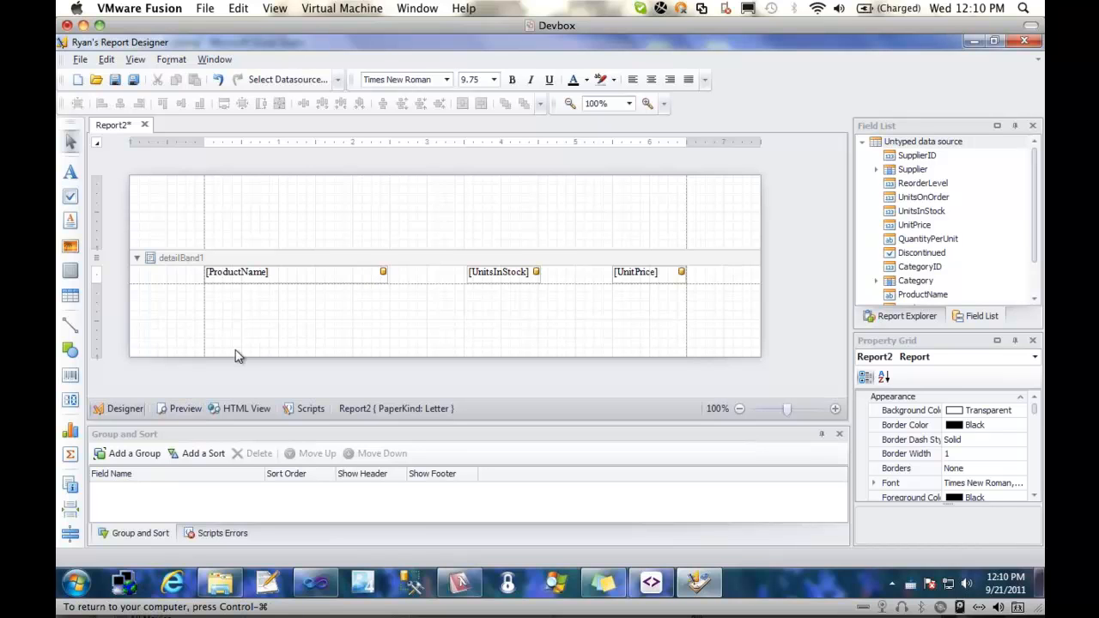
{"action": "left_click", "coordinate": [182, 408]}
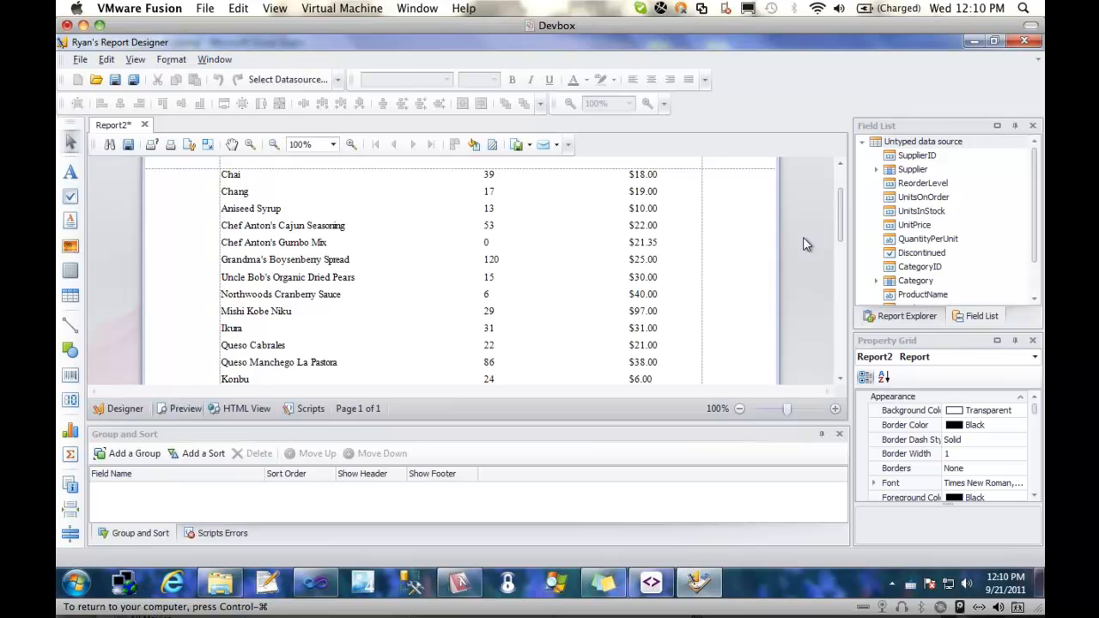
Step: Save the report as Products in the Reports folder on the Desktop
{"action": "left_click", "coordinate": [115, 80]}
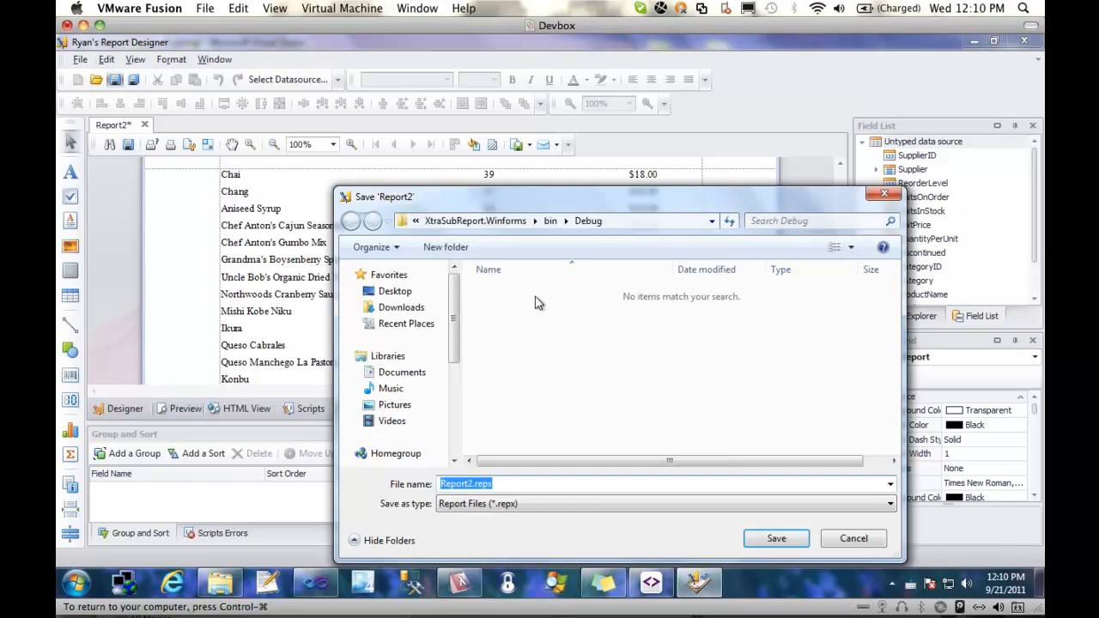
{"action": "left_click", "coordinate": [395, 291]}
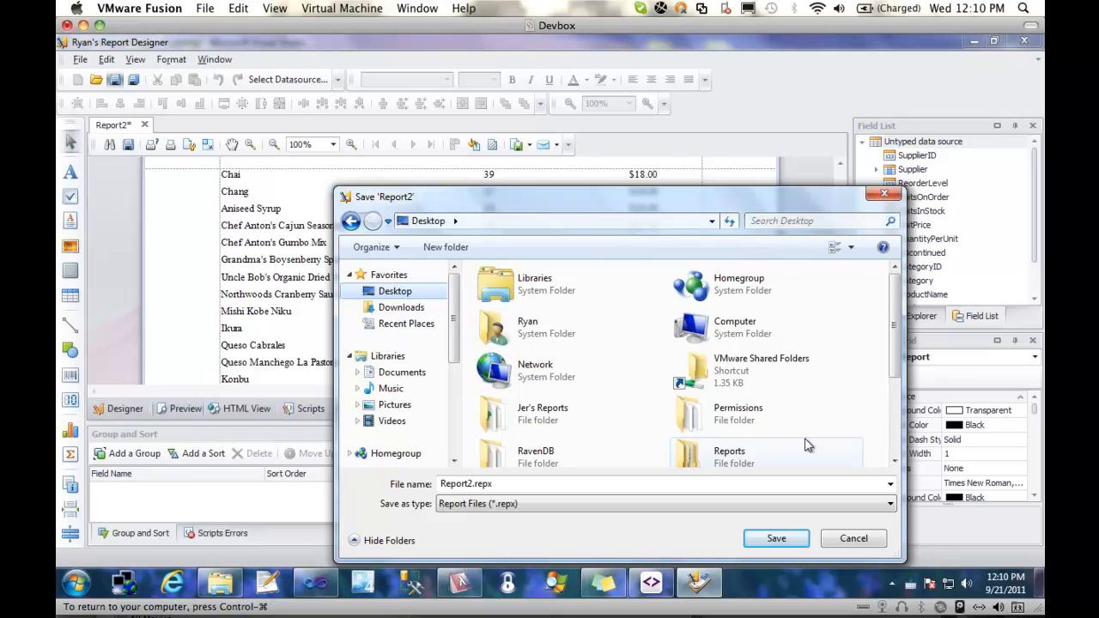
{"action": "double_click", "coordinate": [807, 445]}
{"action": "type", "text": "Products"}
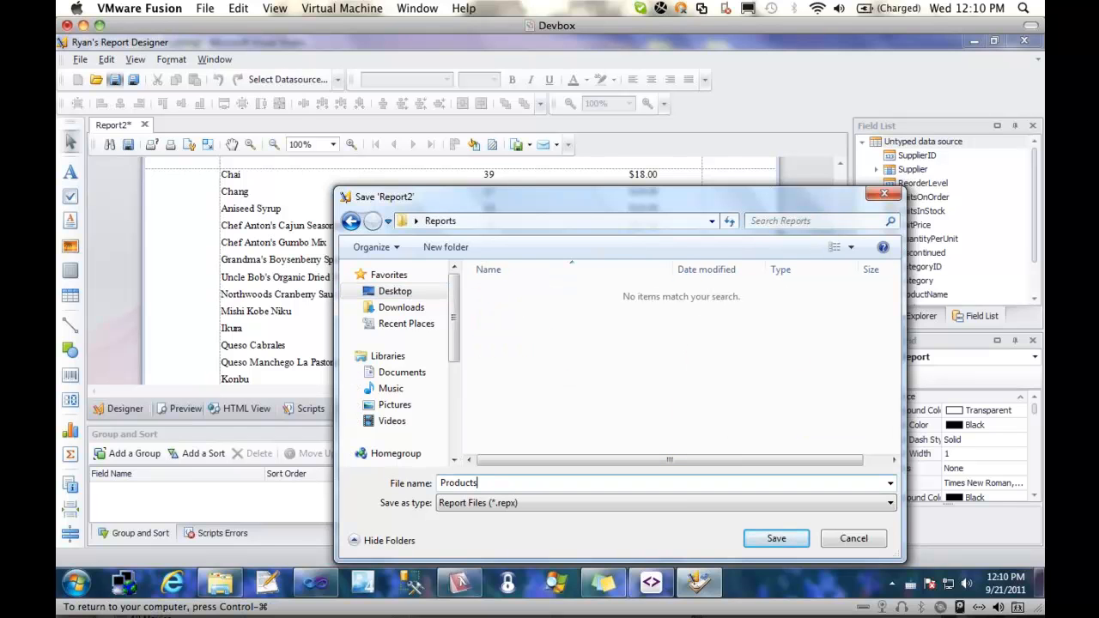
{"action": "key", "text": "Return"}
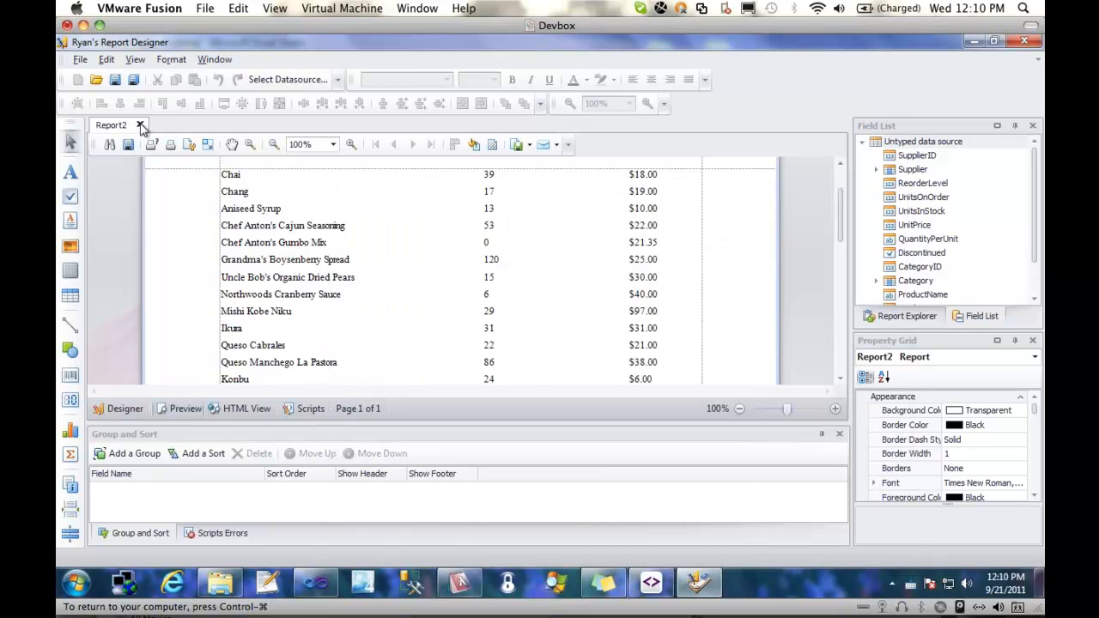
Step: Close the report and reopen Products.repx from the Reports folder on the Desktop
{"action": "left_click", "coordinate": [141, 126]}
{"action": "left_click", "coordinate": [98, 81]}
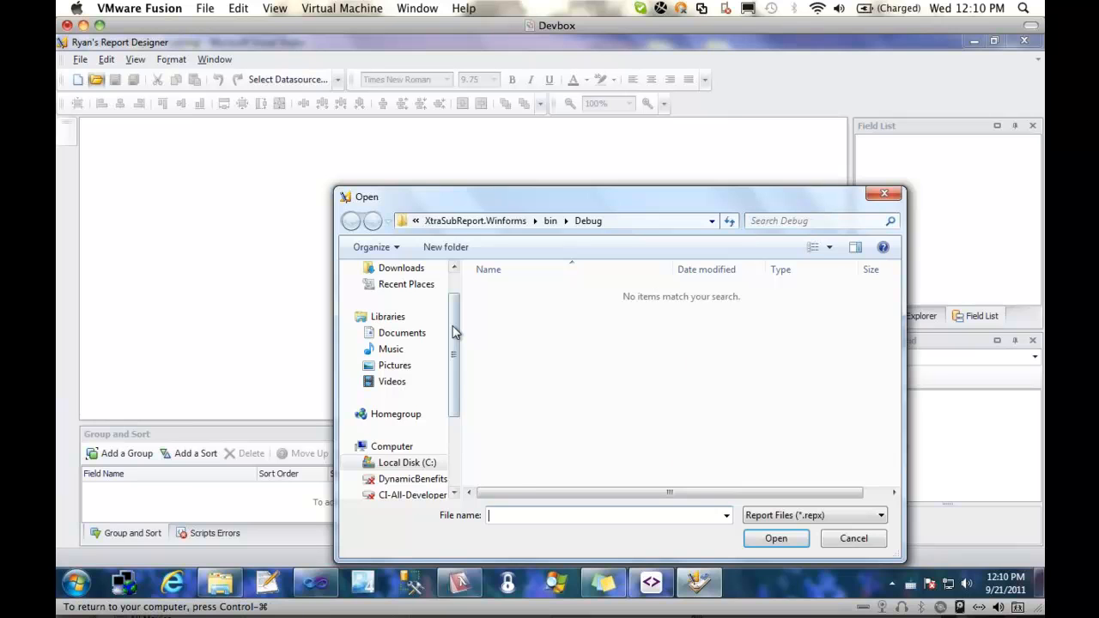
{"action": "left_click_drag", "start_coordinate": [455, 331], "coordinate": [454, 311]}
{"action": "left_click", "coordinate": [395, 291]}
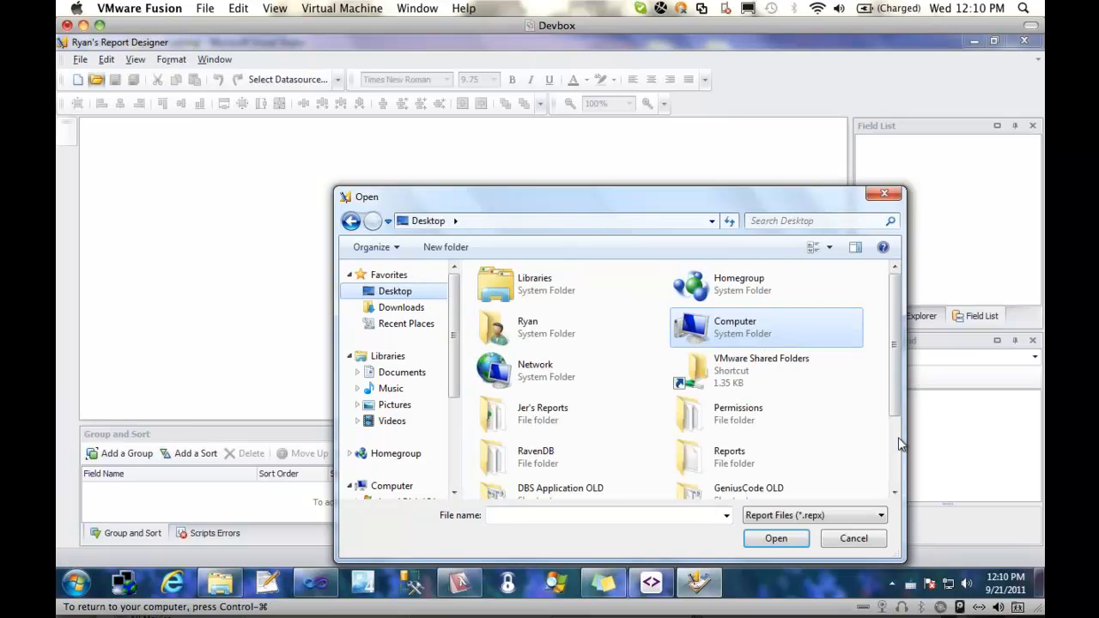
{"action": "double_click", "coordinate": [731, 451]}
{"action": "left_click", "coordinate": [498, 294]}
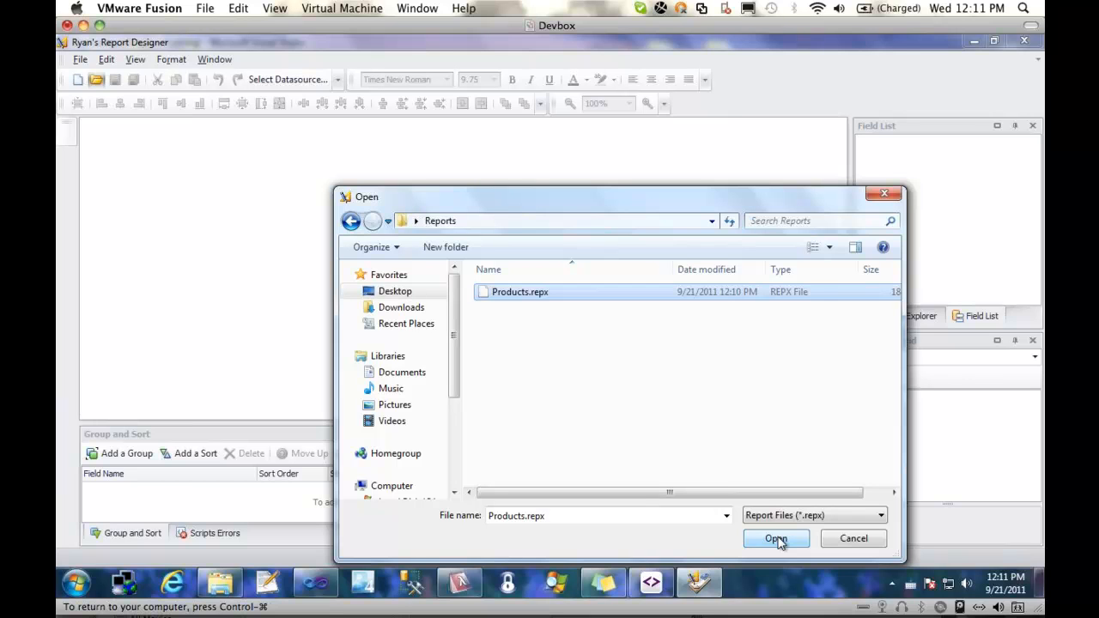
{"action": "left_click", "coordinate": [778, 541]}
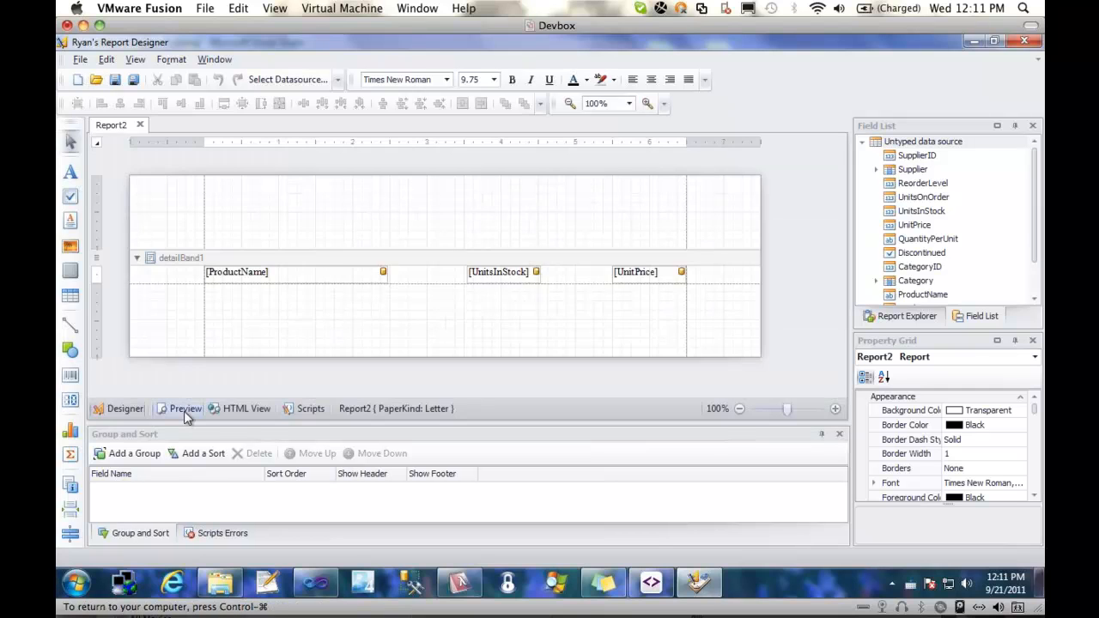
Step: Review the reopened report's preview and scripts, and select the UnitPrice label in the design view
{"action": "left_click", "coordinate": [184, 410]}
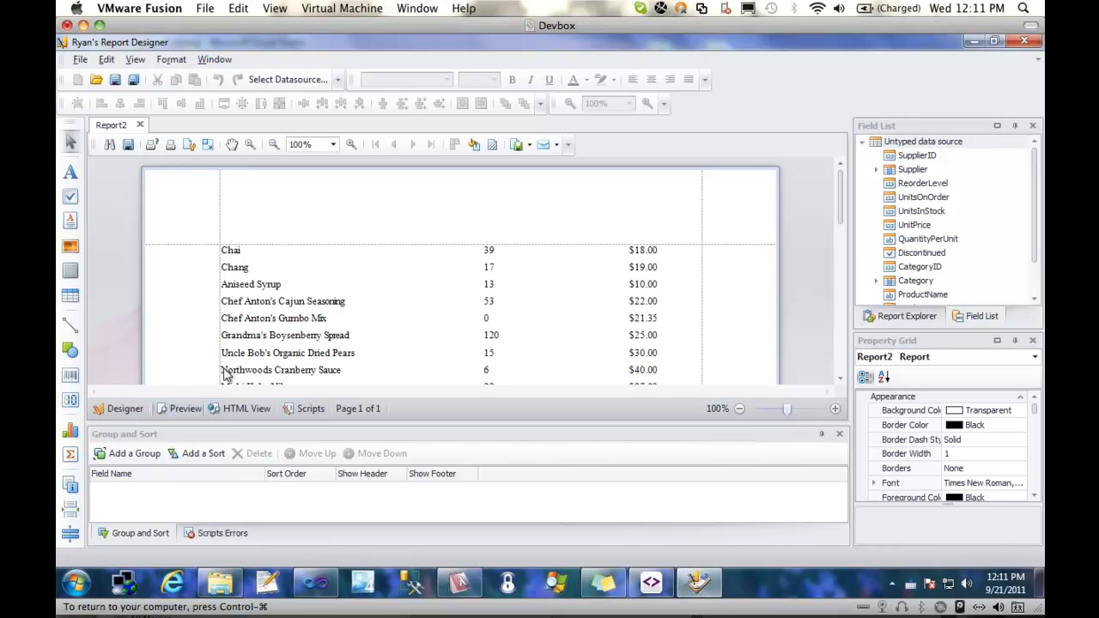
{"action": "left_click", "coordinate": [309, 410]}
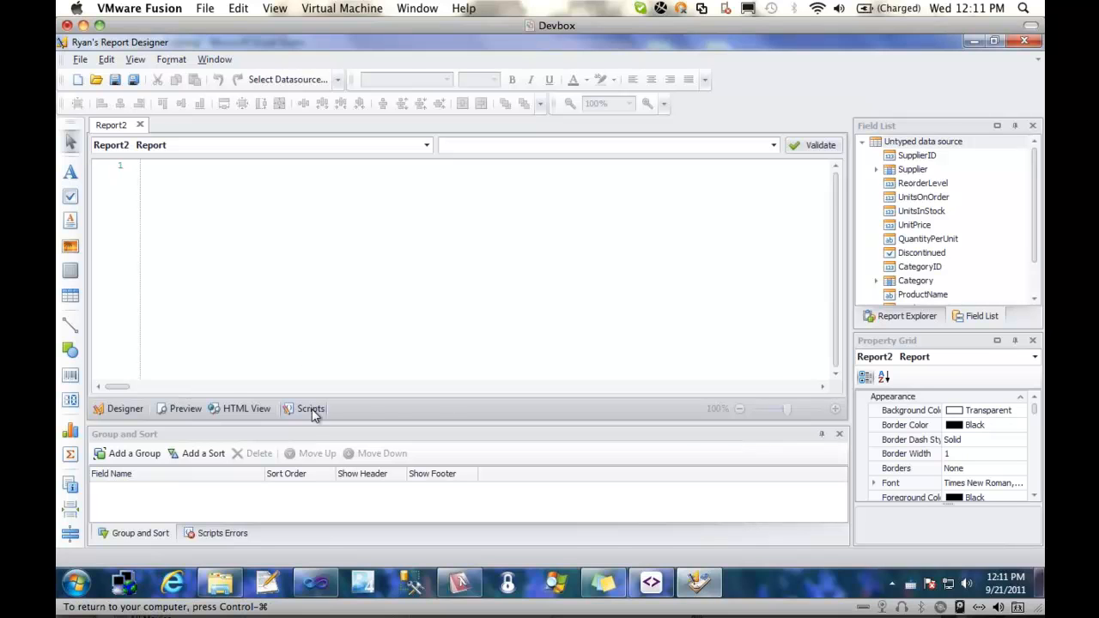
{"action": "left_click", "coordinate": [122, 408]}
{"action": "left_click", "coordinate": [431, 307]}
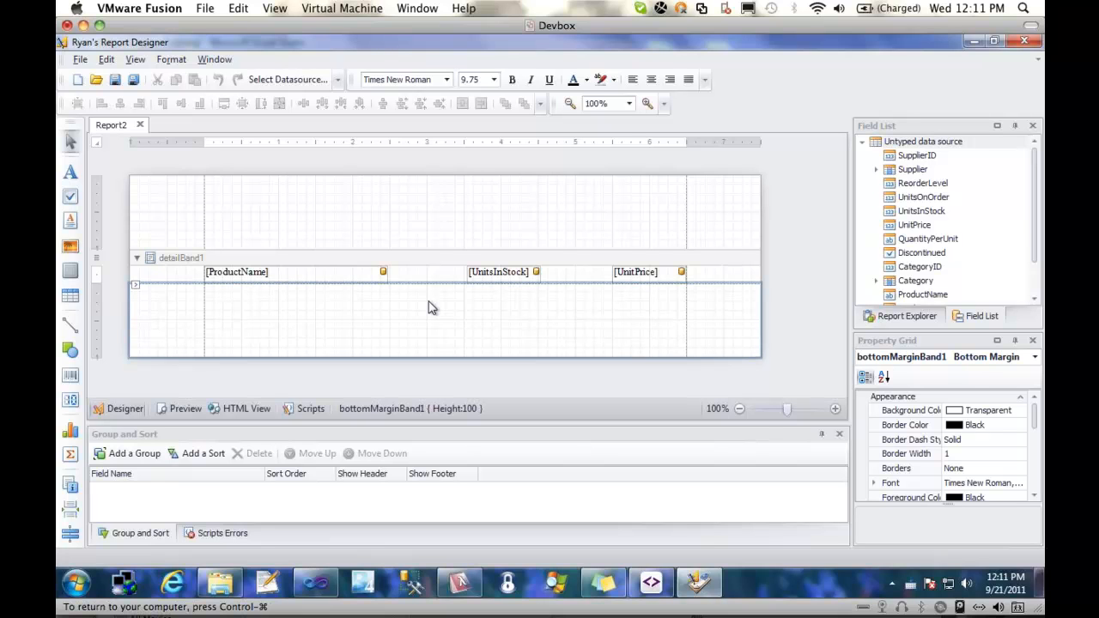
{"action": "left_click", "coordinate": [915, 124]}
{"action": "left_click", "coordinate": [648, 272]}
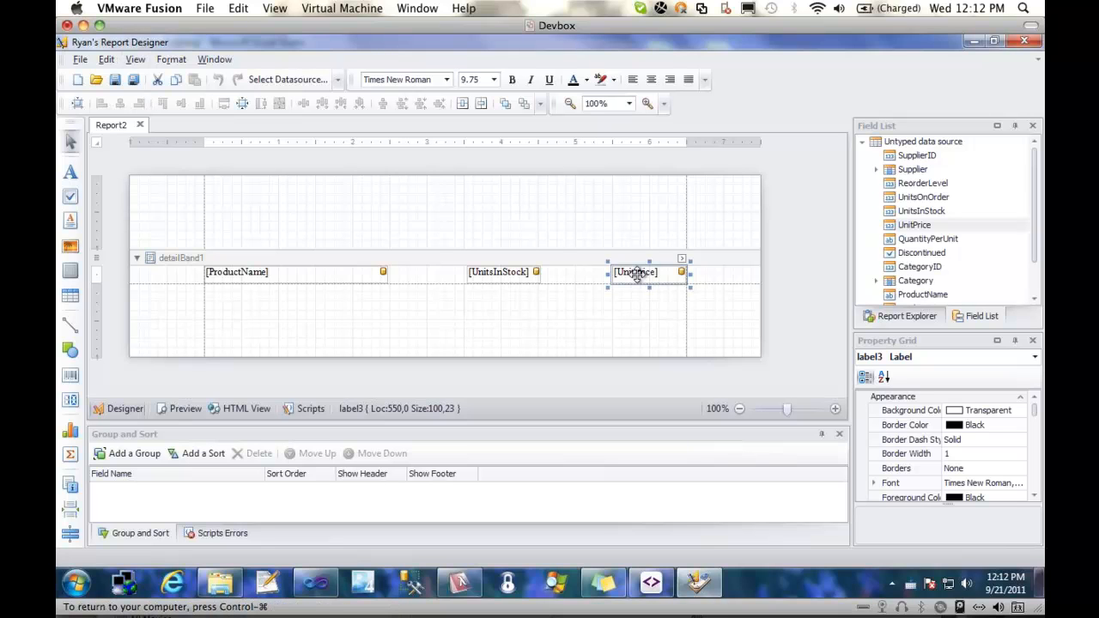
Step: Close the report designer and uncomment the ReportRuntimeActionBase<XRLabel> action for "MakeMeGold" labels in SetupRuntimeActions of Program.cs
{"action": "left_click", "coordinate": [1016, 44]}
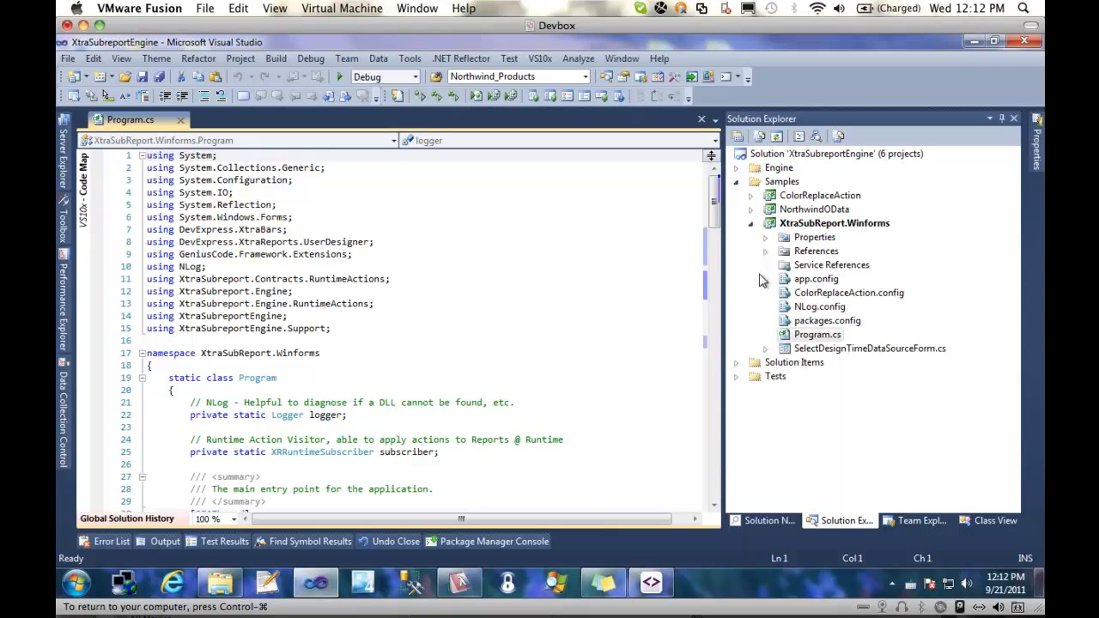
{"action": "left_click", "coordinate": [530, 240]}
{"action": "scroll", "coordinate": [530, 236], "scroll_direction": "down", "scroll_amount": 6}
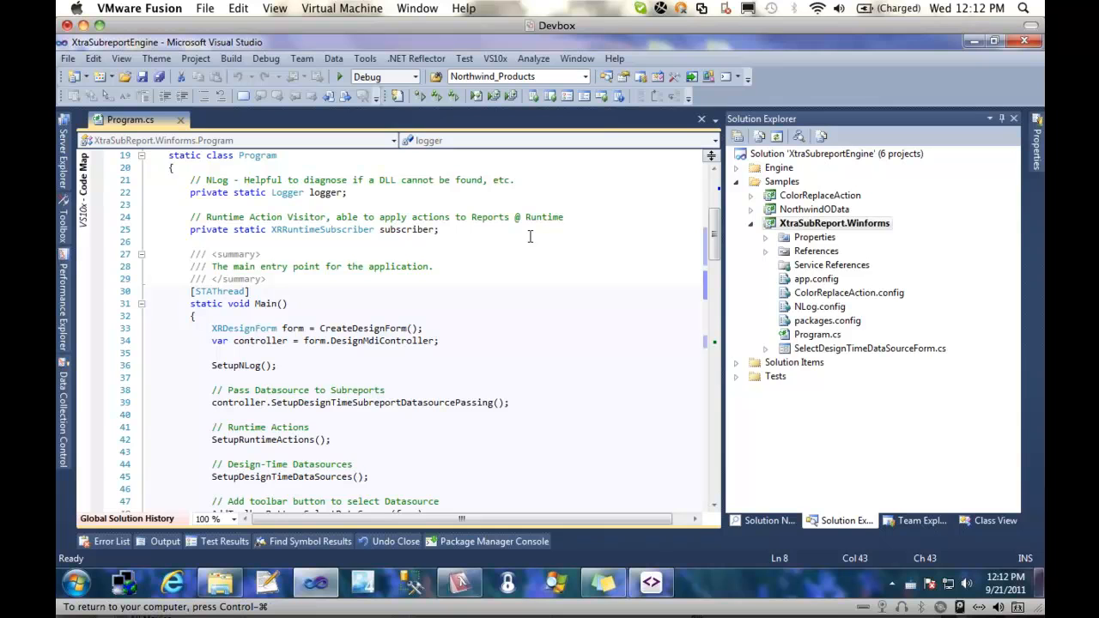
{"action": "scroll", "coordinate": [530, 237], "scroll_direction": "down", "scroll_amount": 3}
{"action": "left_click", "coordinate": [561, 283]}
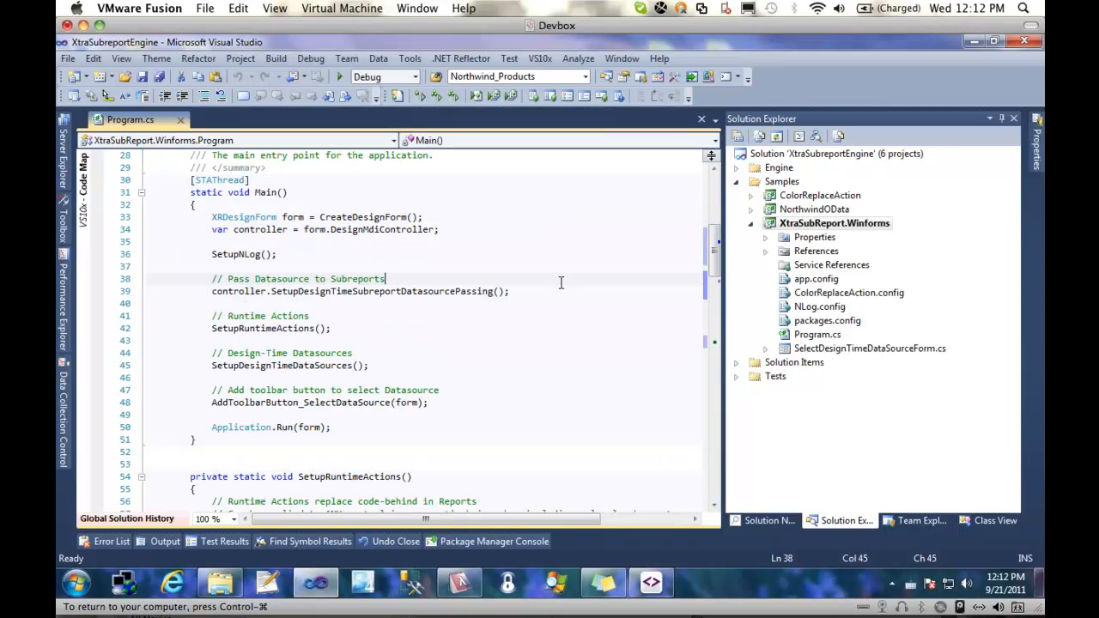
{"action": "left_click", "coordinate": [332, 264]}
{"action": "scroll", "coordinate": [331, 264], "scroll_direction": "down", "scroll_amount": 6}
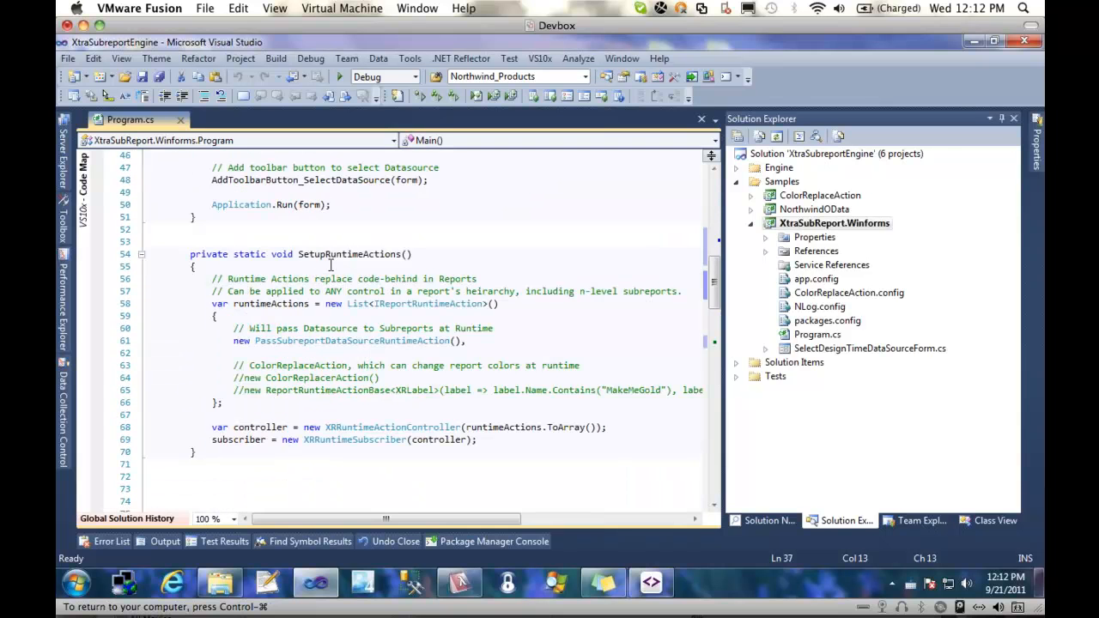
{"action": "left_click", "coordinate": [276, 391]}
{"action": "key", "text": "Home"}
{"action": "key", "text": "Delete"}
{"action": "key", "text": "Delete"}
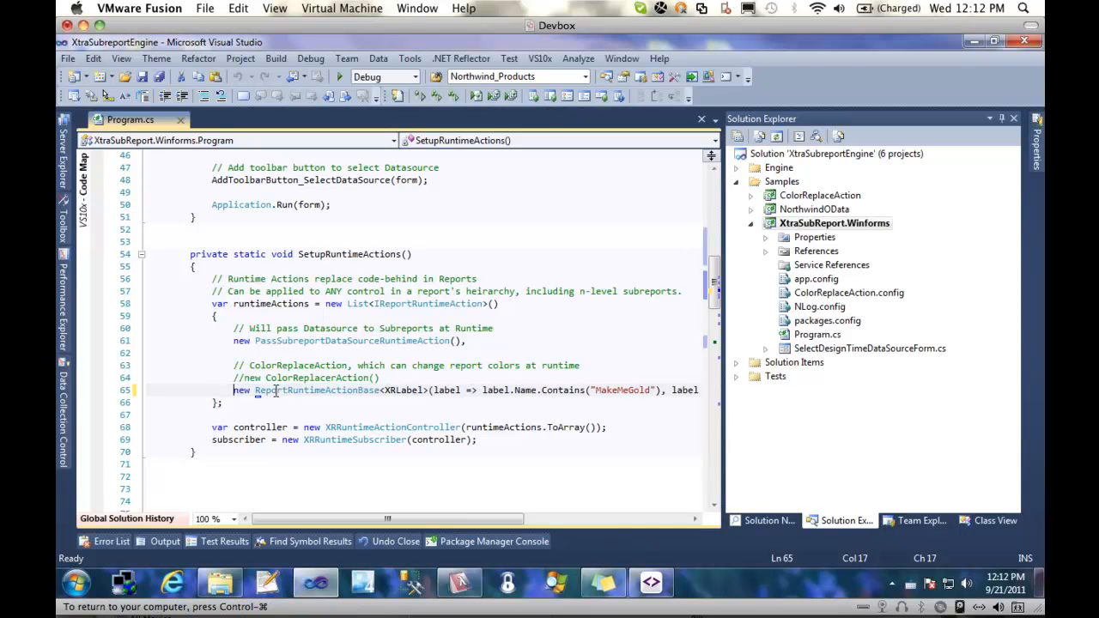
Step: Import the missing namespaces for XRLabel and Color used by the "MakeMeGold" action, and save Program.cs
{"action": "left_click_drag", "start_coordinate": [387, 519], "coordinate": [403, 505]}
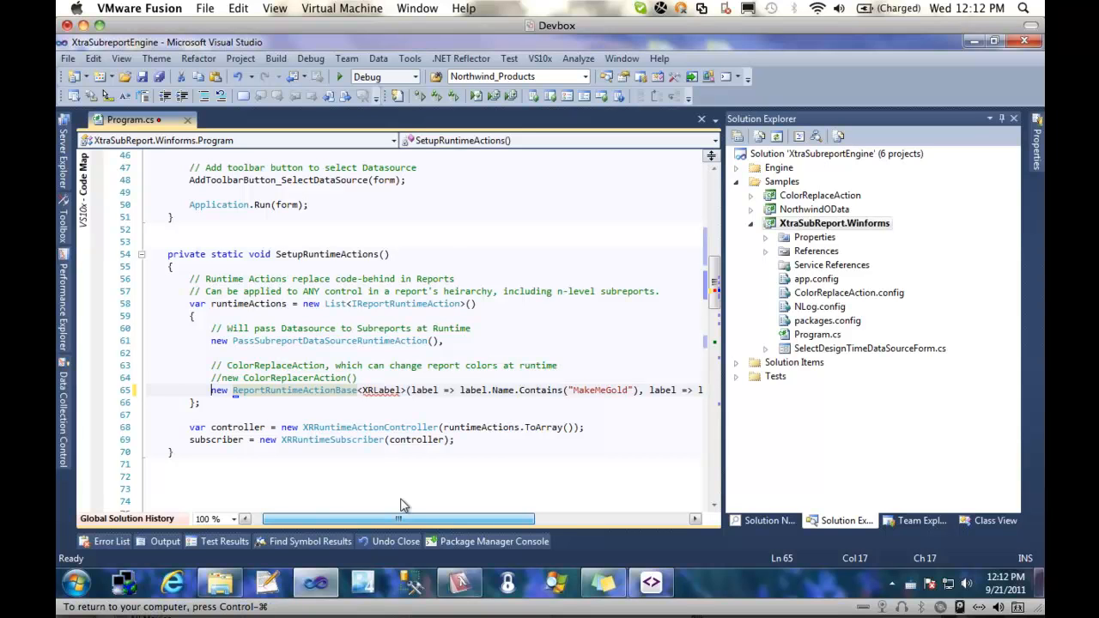
{"action": "left_click", "coordinate": [386, 390]}
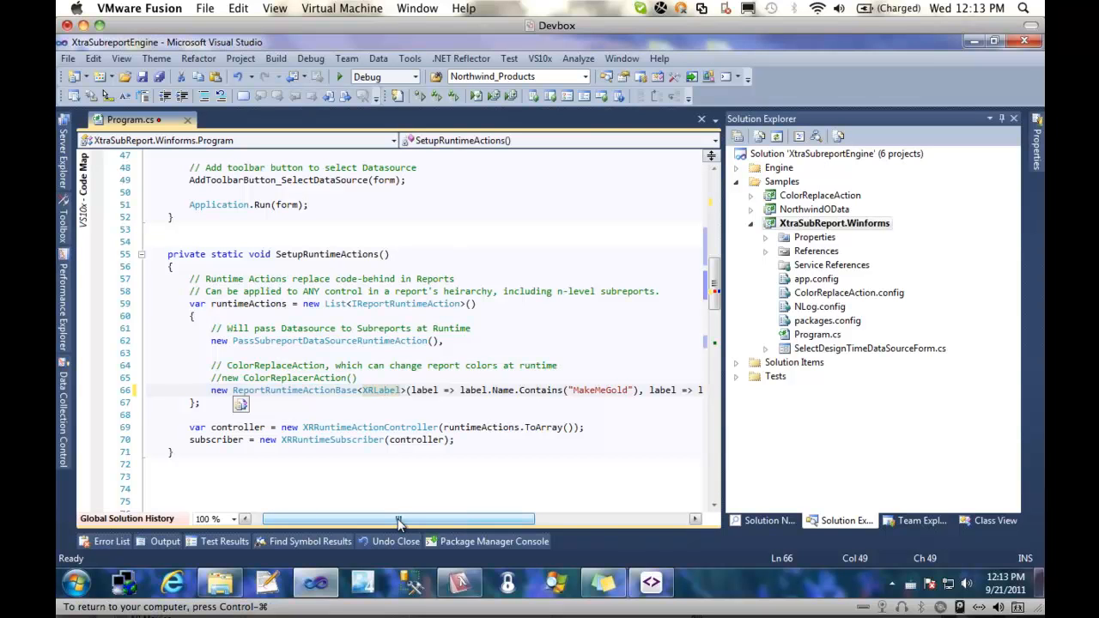
{"action": "left_click_drag", "start_coordinate": [397, 519], "coordinate": [450, 518]}
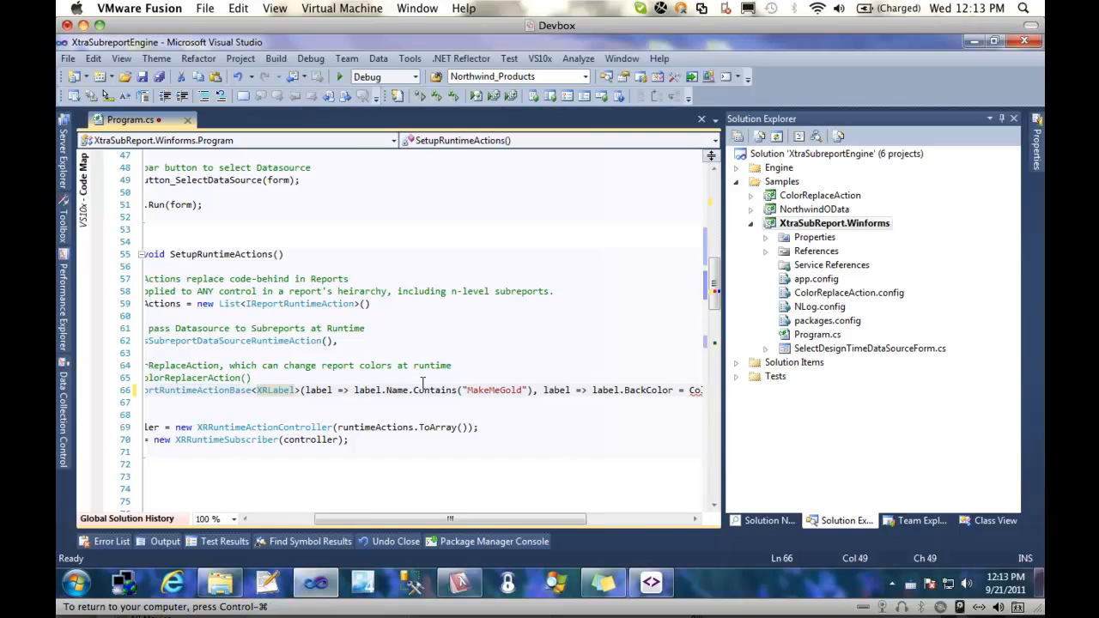
{"action": "key", "text": "End"}
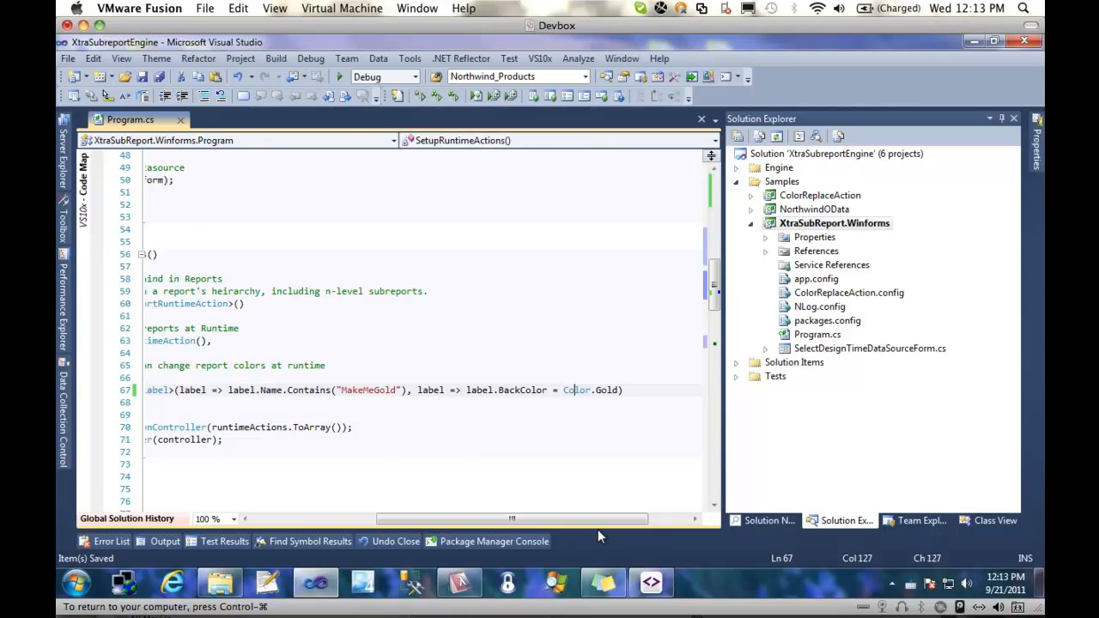
Step: Return to the start of the runtime actions list and run the project in the Debug configuration
{"action": "left_click", "coordinate": [433, 353]}
{"action": "key", "text": "Down"}
{"action": "key", "text": "Down"}
{"action": "key", "text": "End"}
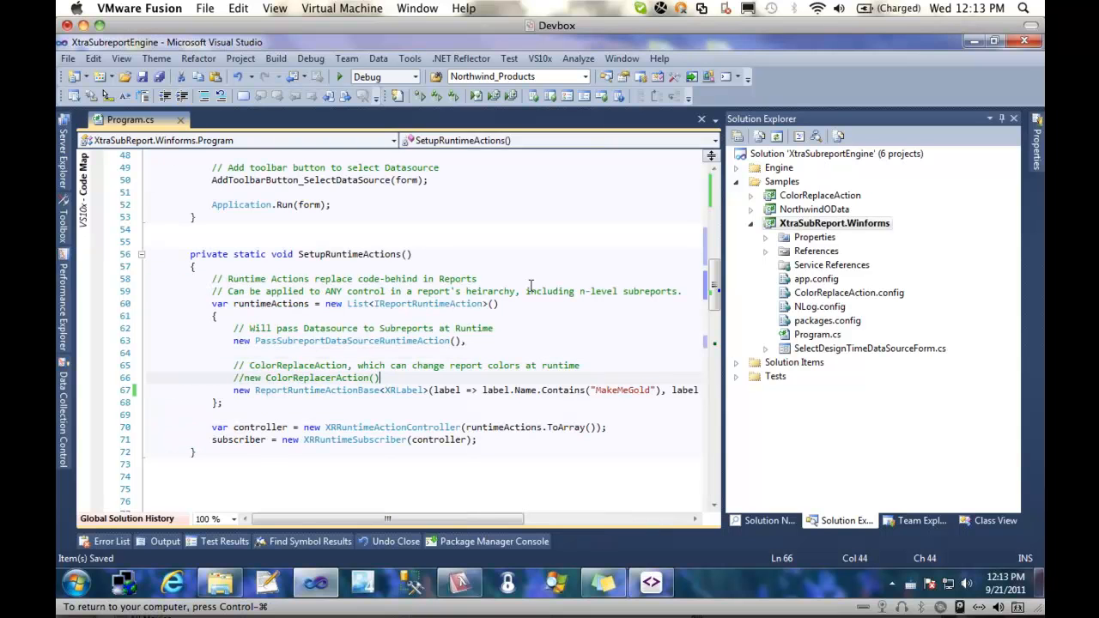
{"action": "left_click", "coordinate": [339, 76]}
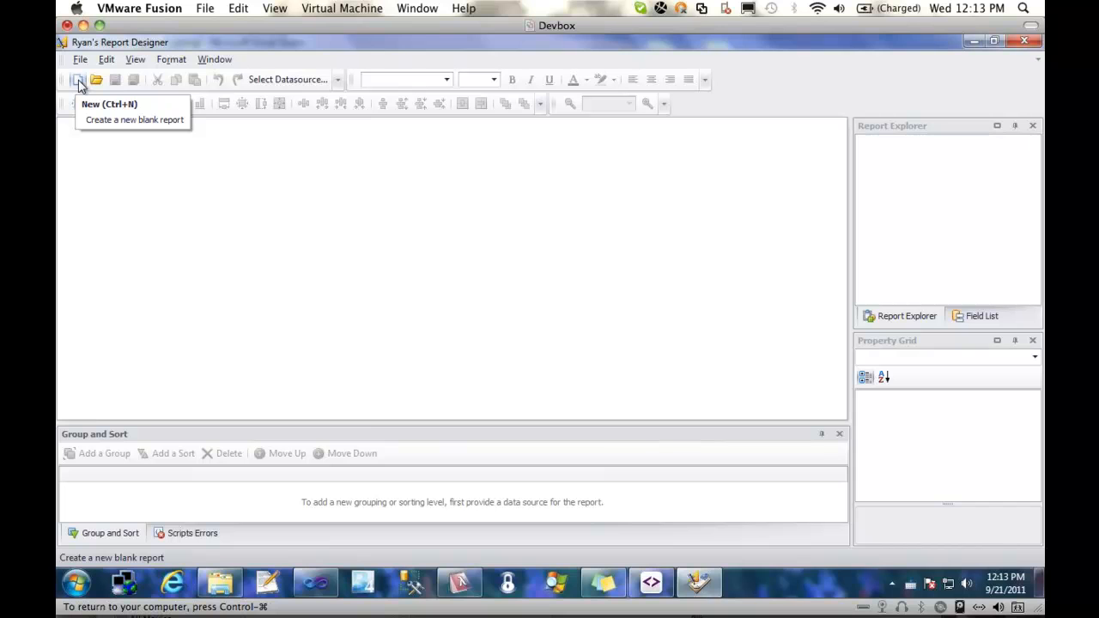
Step: Open the saved Northwind products report and preview it
{"action": "left_click", "coordinate": [96, 80]}
{"action": "left_click", "coordinate": [406, 293]}
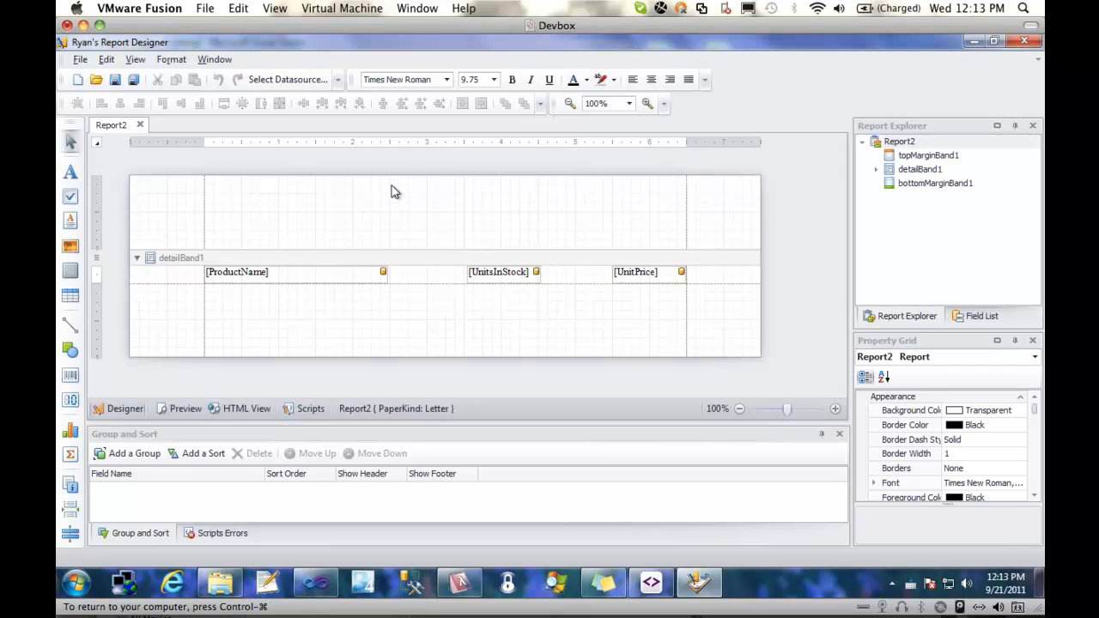
{"action": "left_click", "coordinate": [182, 409]}
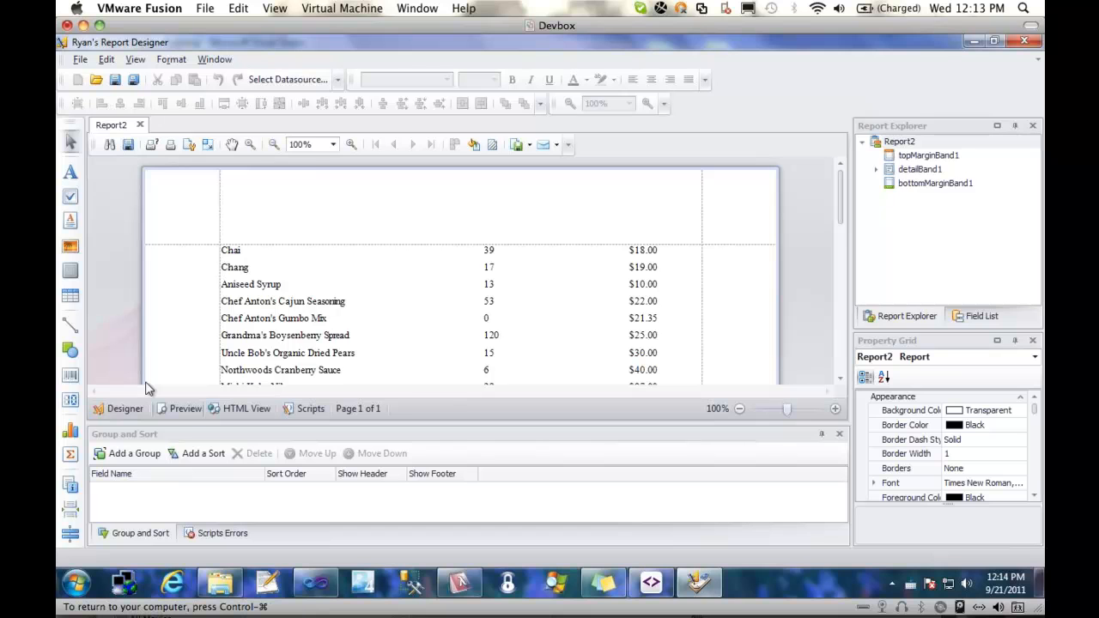
Step: Rename the UnitPrice label to MakeMeGold in the report design and preview the report
{"action": "left_click", "coordinate": [125, 410]}
{"action": "left_click", "coordinate": [643, 274]}
{"action": "left_click_drag", "start_coordinate": [1035, 411], "coordinate": [1036, 477]}
{"action": "left_click", "coordinate": [979, 396]}
{"action": "type", "text": "MakeMeGold"}
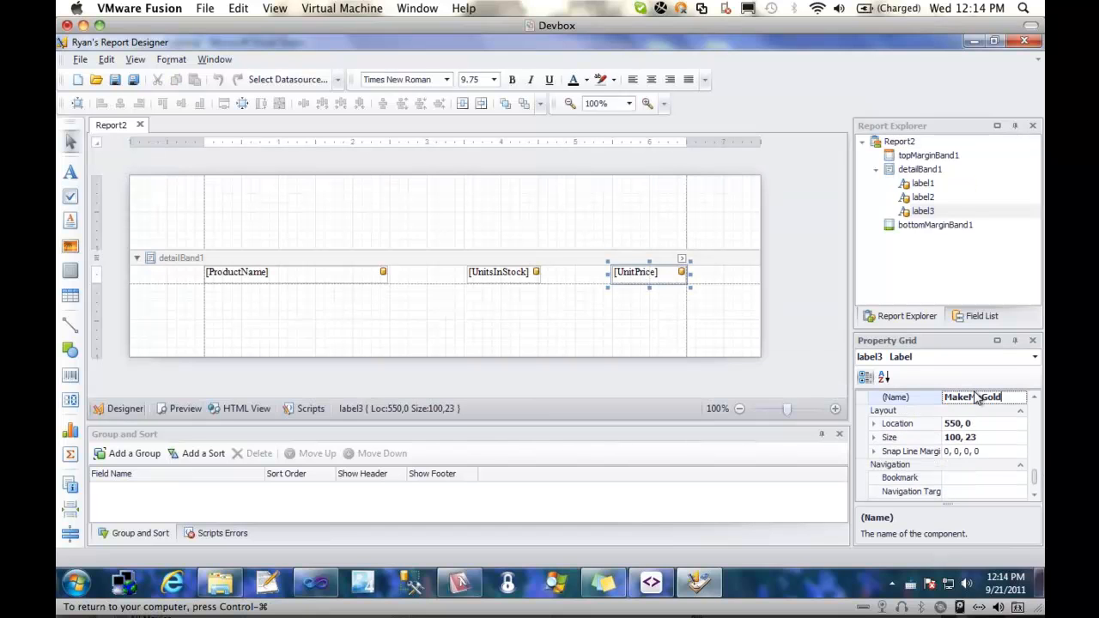
{"action": "left_click", "coordinate": [797, 294]}
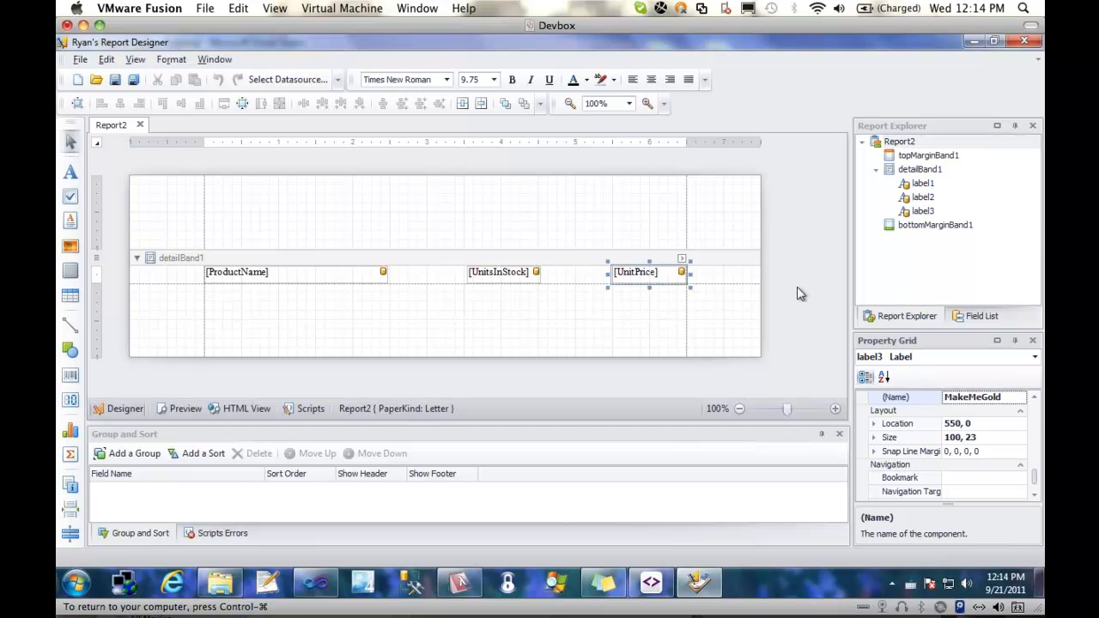
{"action": "left_click", "coordinate": [182, 409]}
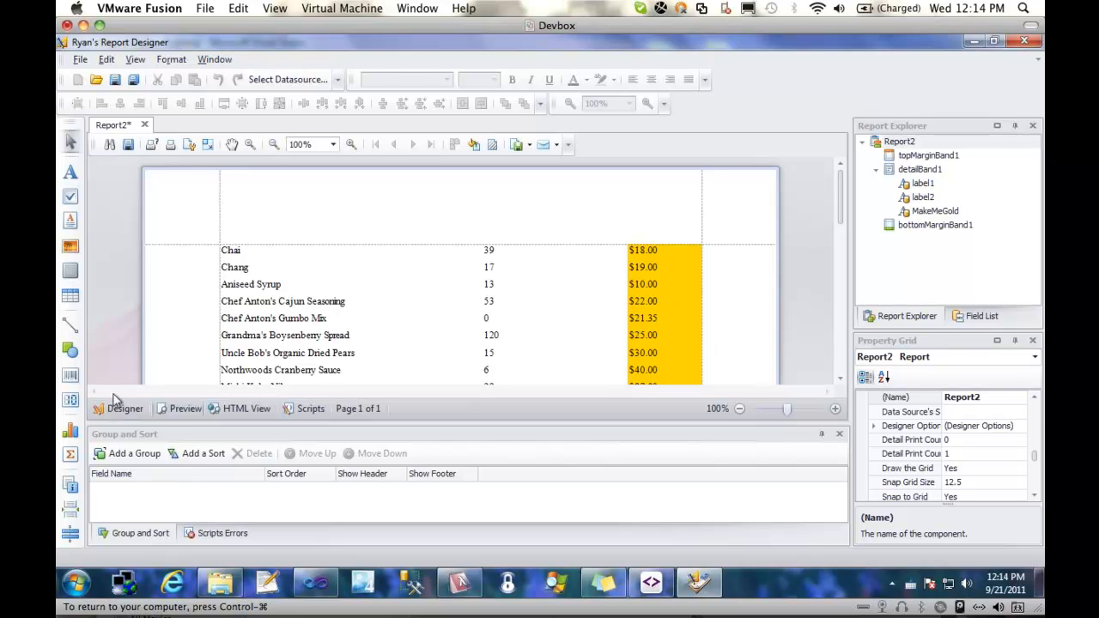
Step: Inspect the UnitPrice label's name in the design view and review the product rows in the report preview
{"action": "left_click", "coordinate": [145, 407]}
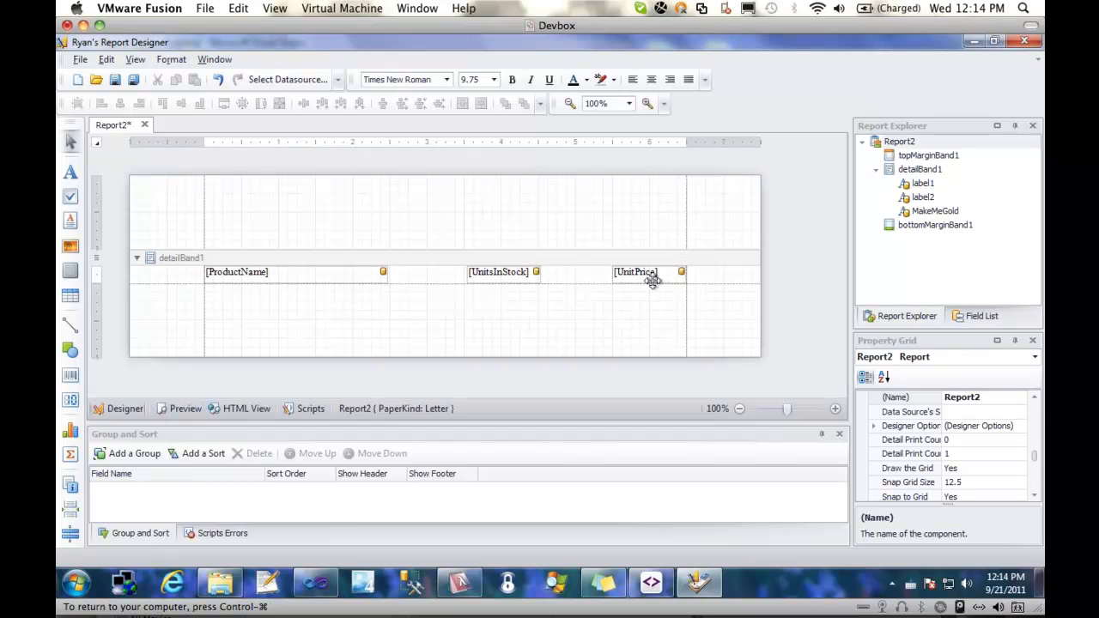
{"action": "left_click", "coordinate": [648, 273]}
{"action": "left_click", "coordinate": [998, 398]}
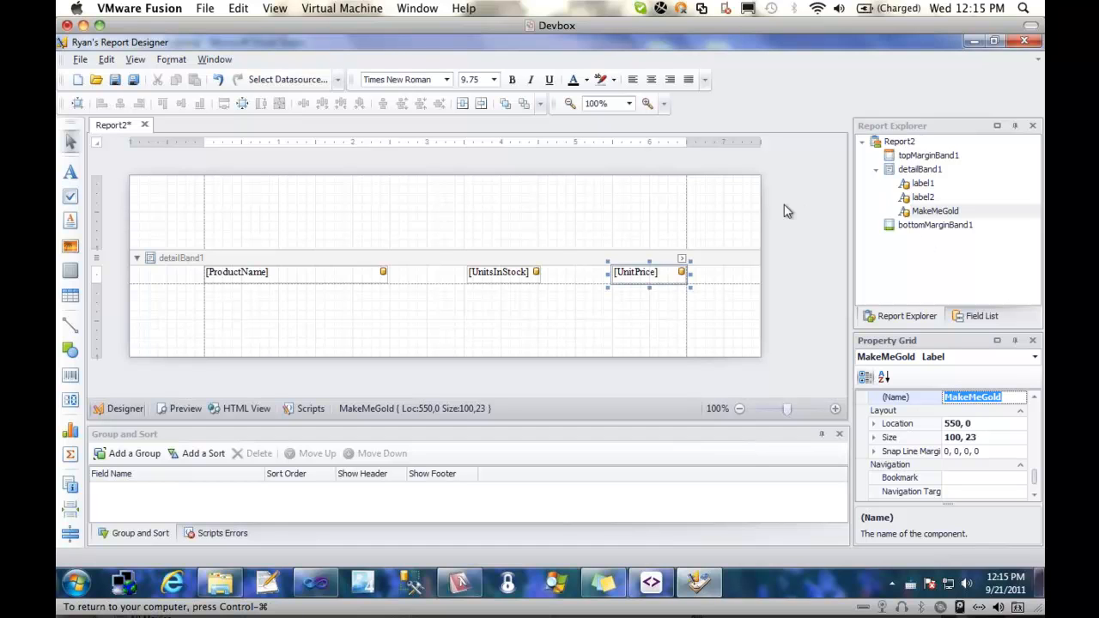
{"action": "left_click", "coordinate": [180, 408]}
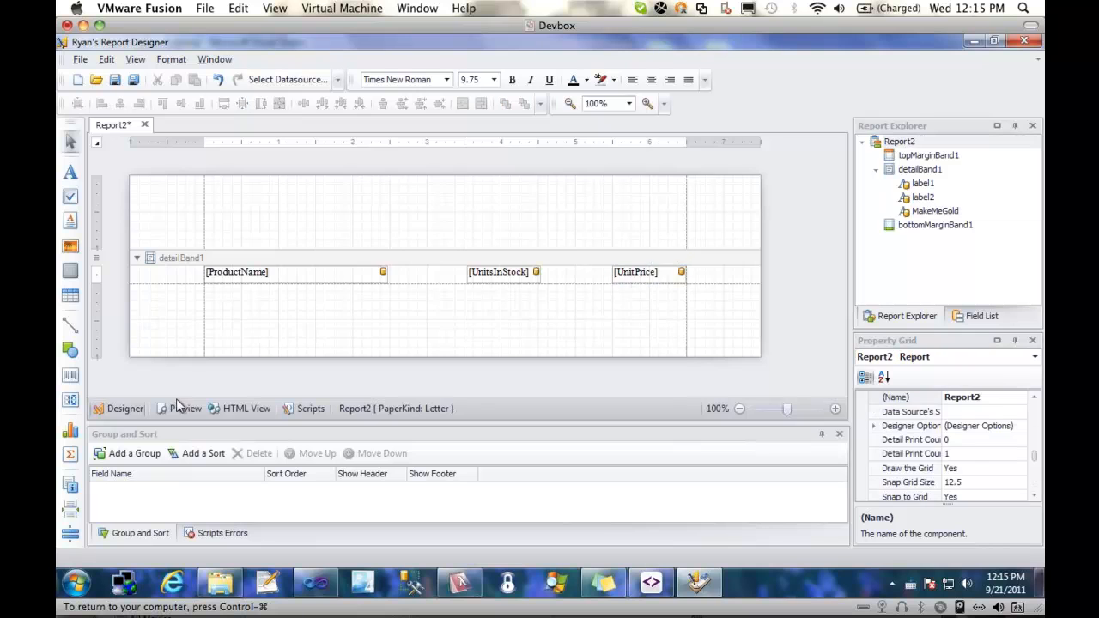
{"action": "scroll", "coordinate": [806, 223], "scroll_direction": "down", "scroll_amount": 3}
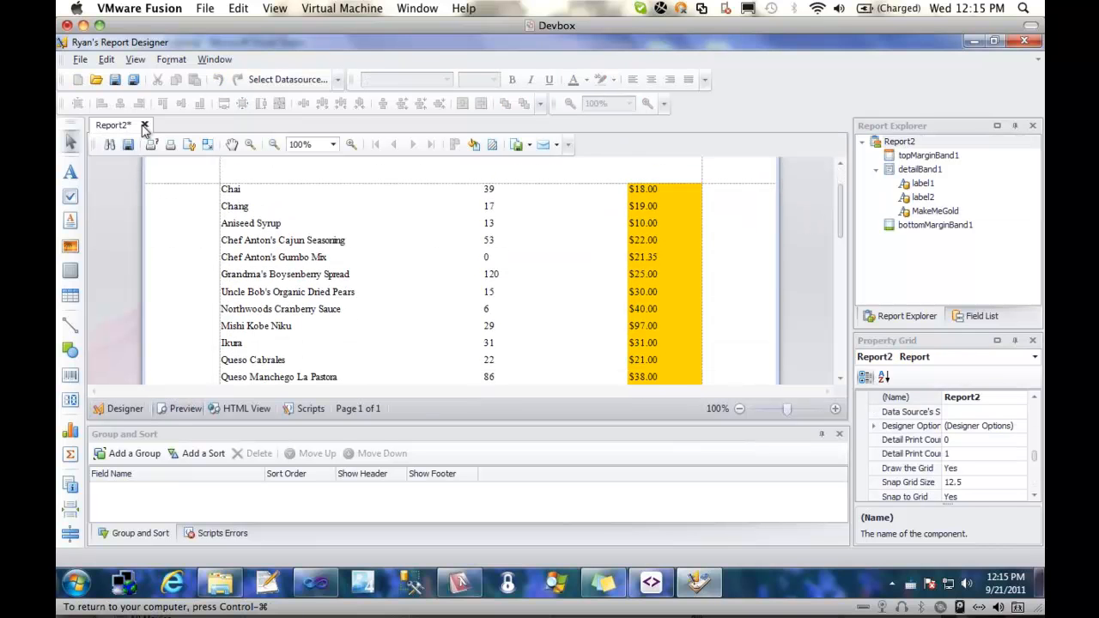
Step: Save and close the products report, and create a new report using the Northwind_Orders data source
{"action": "left_click", "coordinate": [115, 79]}
{"action": "left_click", "coordinate": [140, 126]}
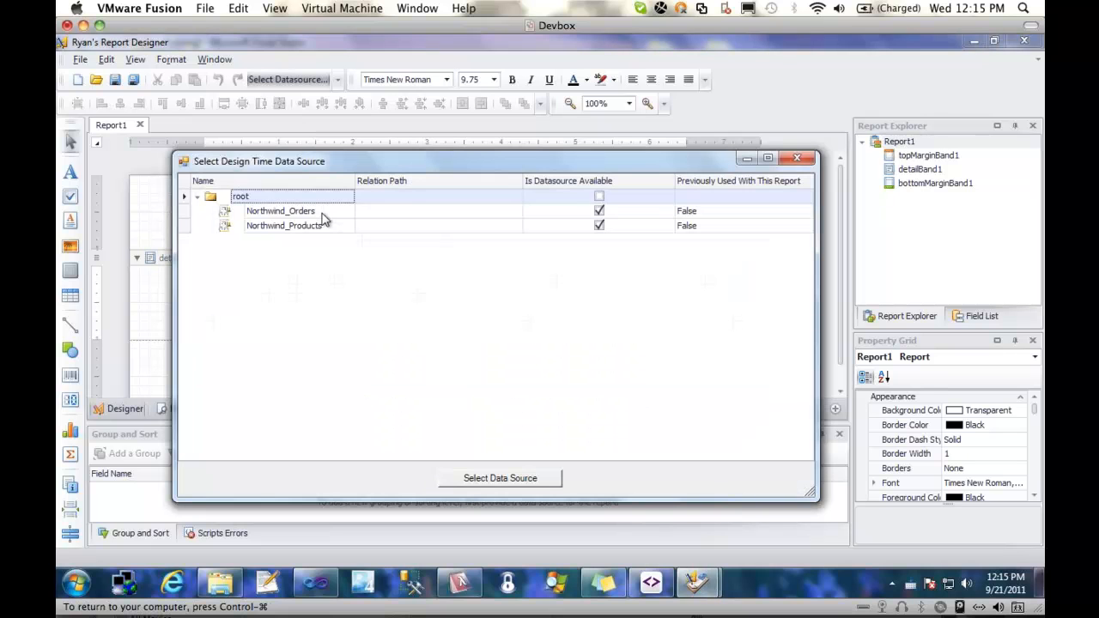
{"action": "left_click", "coordinate": [319, 212]}
{"action": "left_click", "coordinate": [508, 478]}
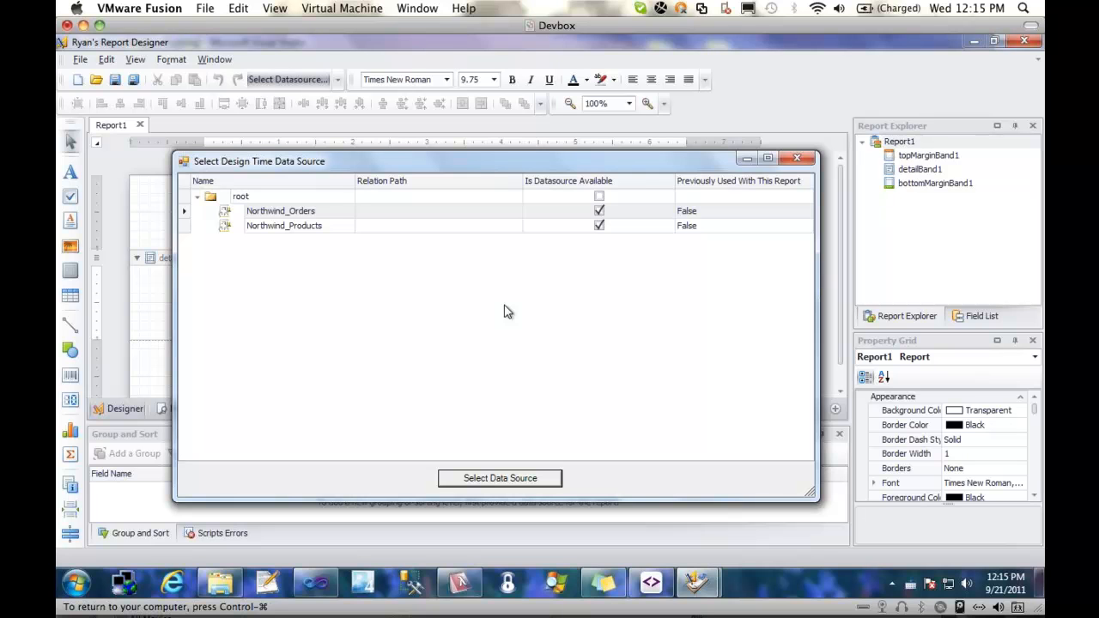
{"action": "key", "text": "Return"}
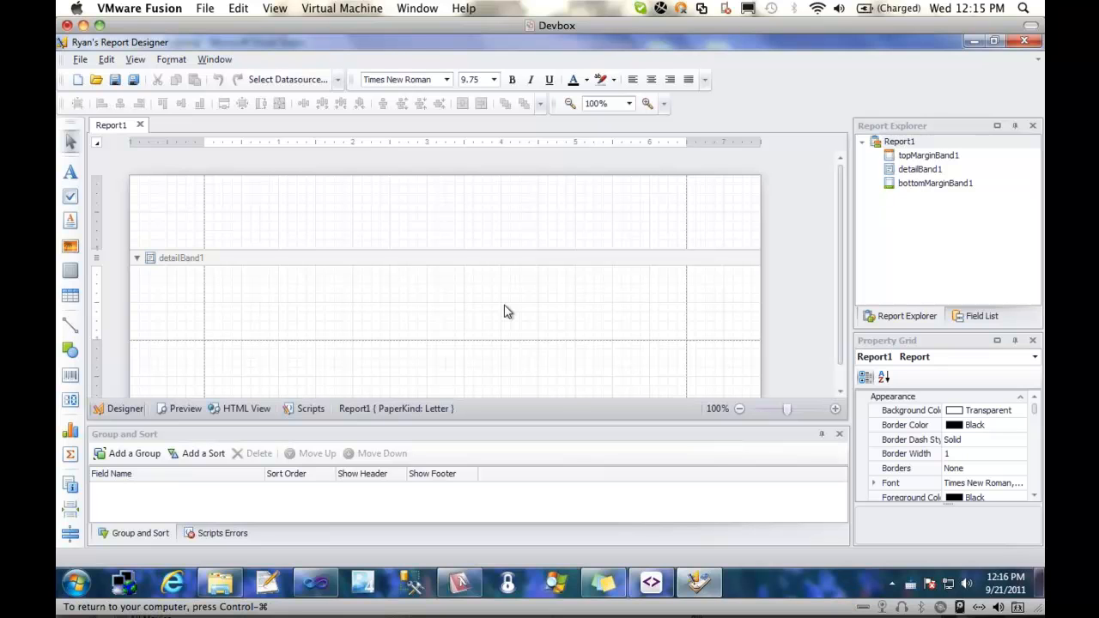
Step: Add OrderID to detailBand1 and an Order_Details detail report containing the Product.ProductName, Quantity and UnitPrice fields
{"action": "left_click", "coordinate": [978, 316]}
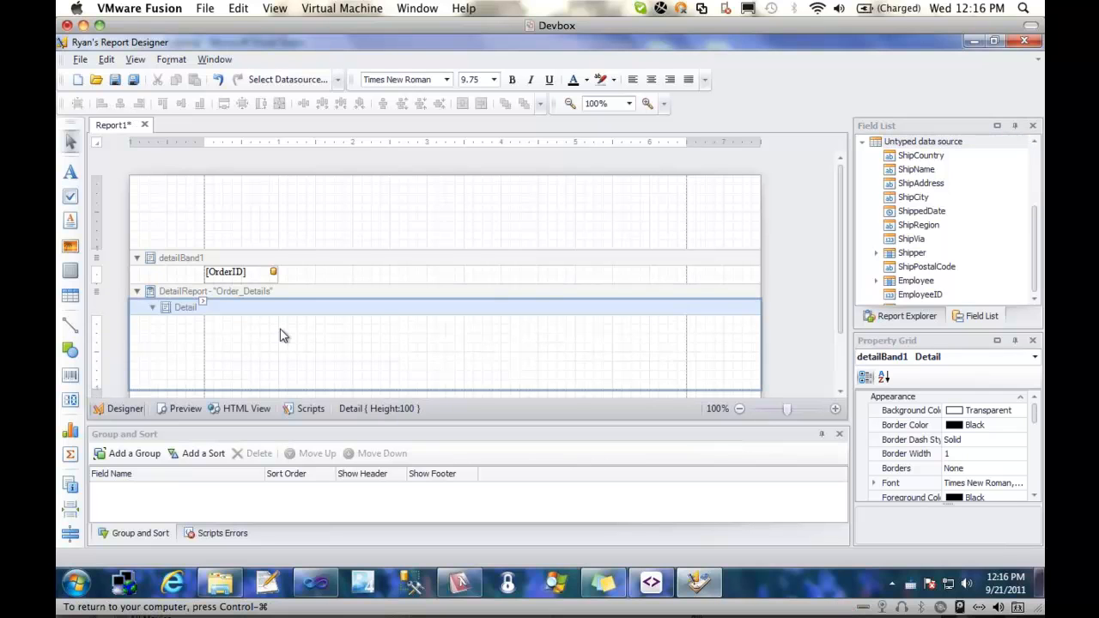
{"action": "left_click", "coordinate": [283, 335]}
{"action": "left_click", "coordinate": [890, 183]}
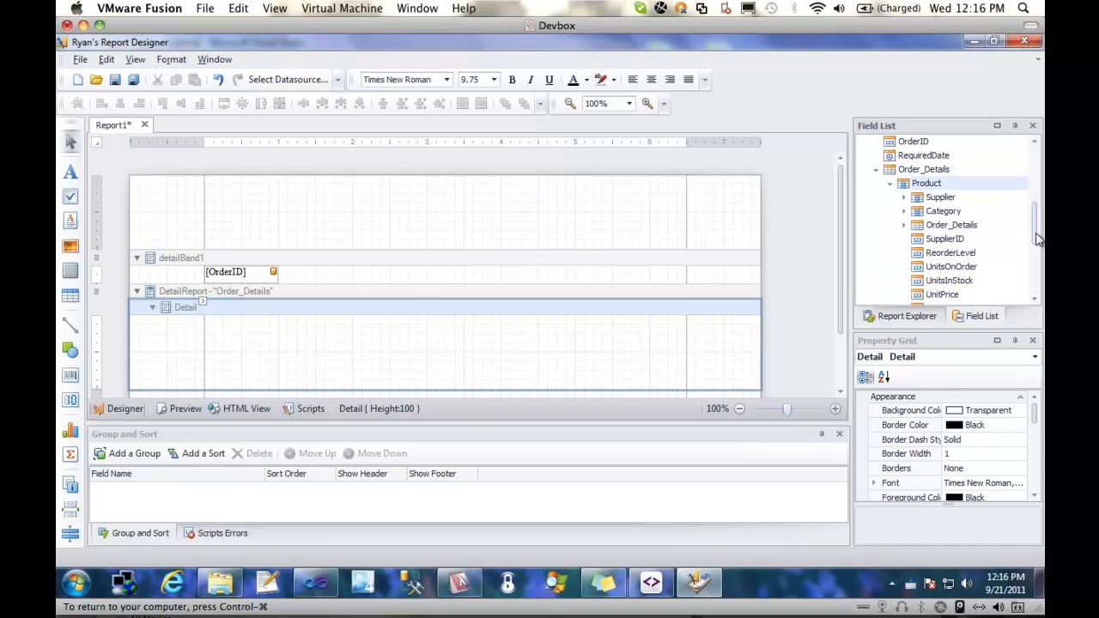
{"action": "left_click_drag", "start_coordinate": [1037, 240], "coordinate": [1037, 247]}
{"action": "scroll", "coordinate": [966, 233], "scroll_direction": "down", "scroll_amount": 3}
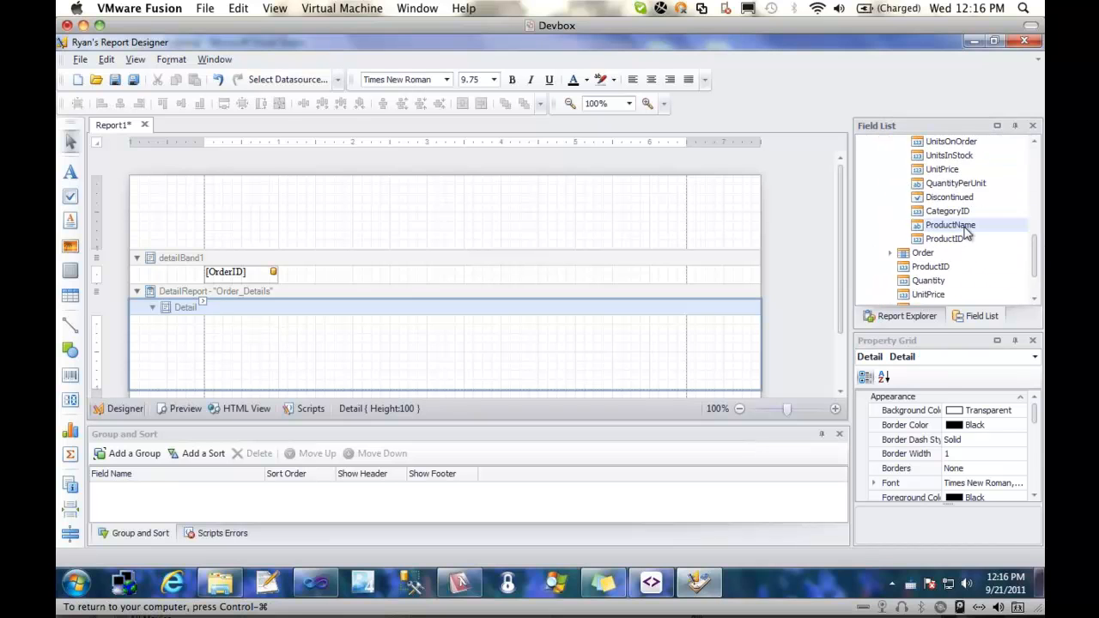
{"action": "left_click_drag", "start_coordinate": [964, 230], "coordinate": [456, 327]}
{"action": "left_click_drag", "start_coordinate": [926, 286], "coordinate": [552, 326]}
{"action": "left_click_drag", "start_coordinate": [929, 296], "coordinate": [652, 329]}
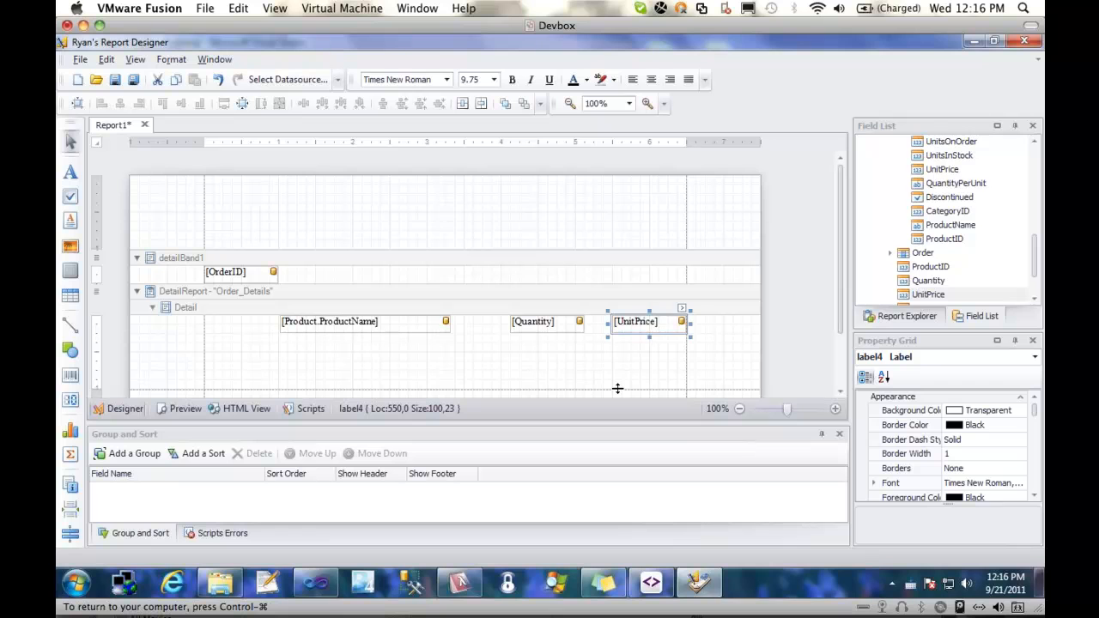
Step: Shrink the Order_Details Detail band to the height of its labels and preview the report
{"action": "left_click_drag", "start_coordinate": [618, 388], "coordinate": [617, 331]}
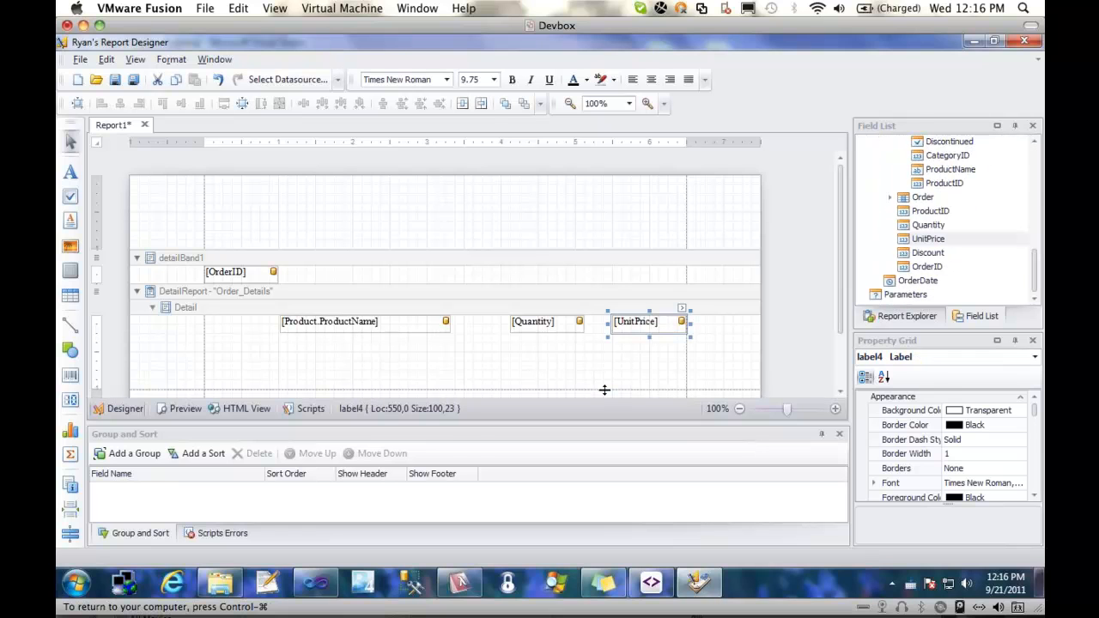
{"action": "left_click_drag", "start_coordinate": [604, 389], "coordinate": [607, 324]}
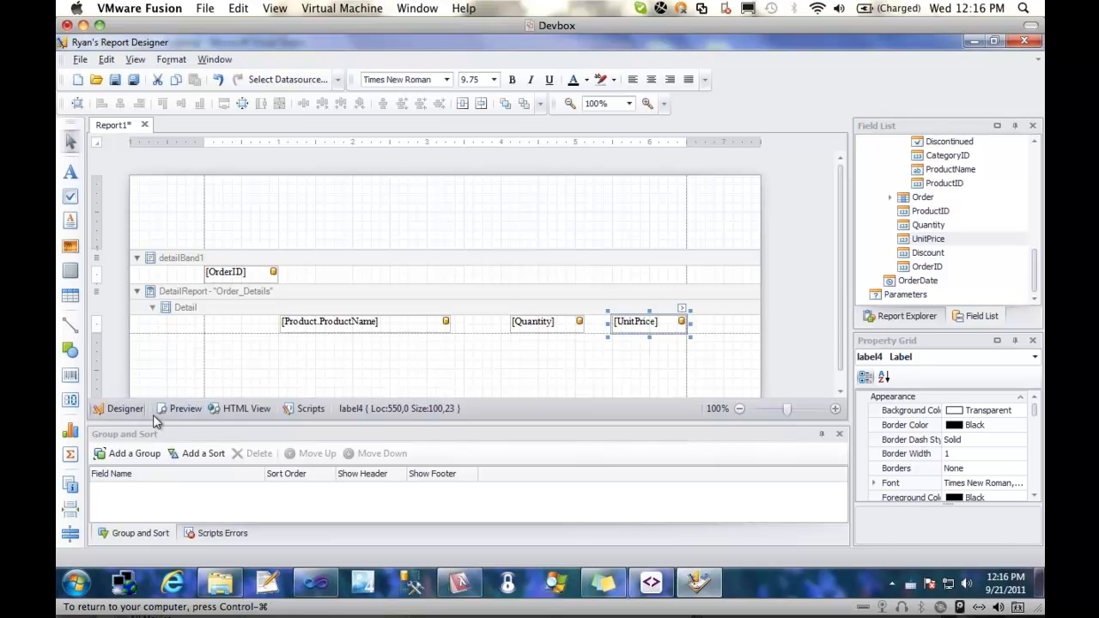
{"action": "left_click", "coordinate": [179, 408]}
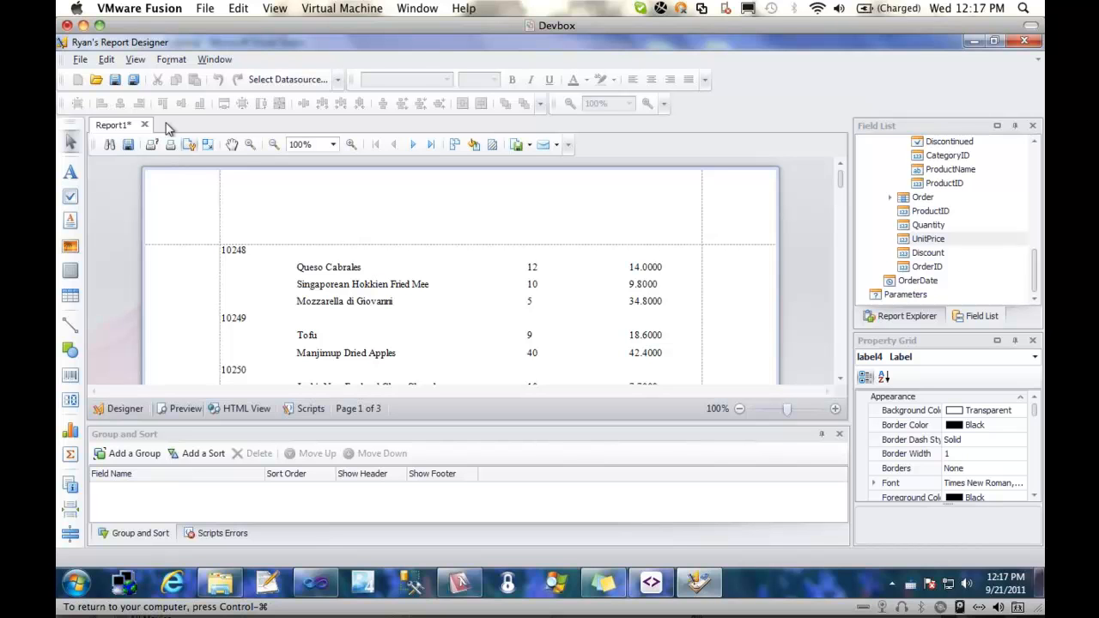
Step: Return to the report design and delete the ProductName, Quantity and UnitPrice labels from the Order_Details Detail band
{"action": "left_click", "coordinate": [124, 409]}
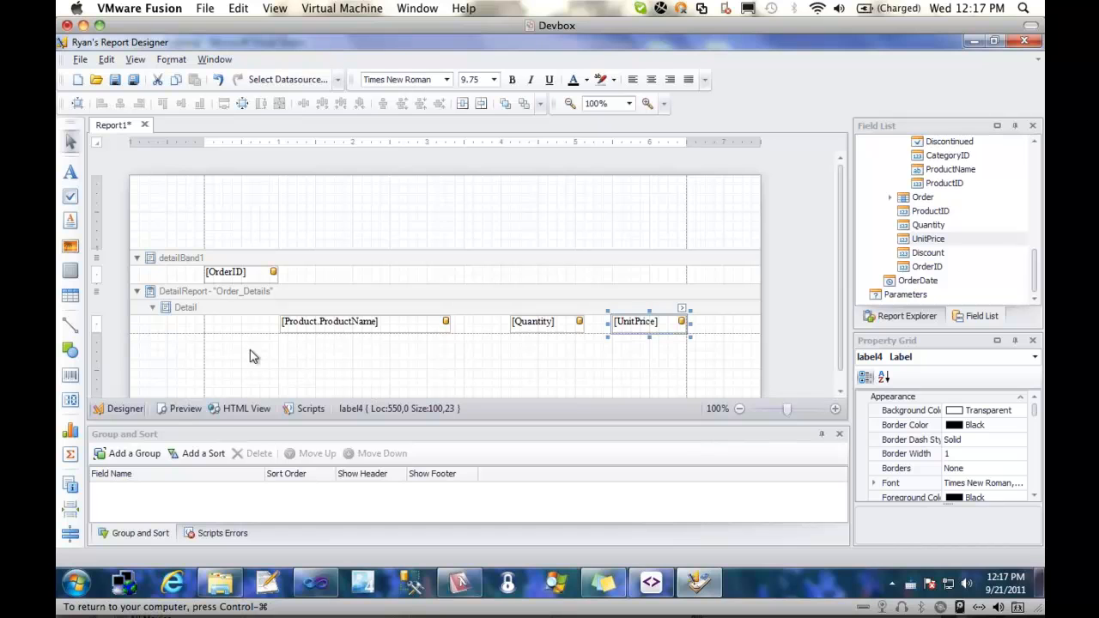
{"action": "left_click", "coordinate": [325, 323]}
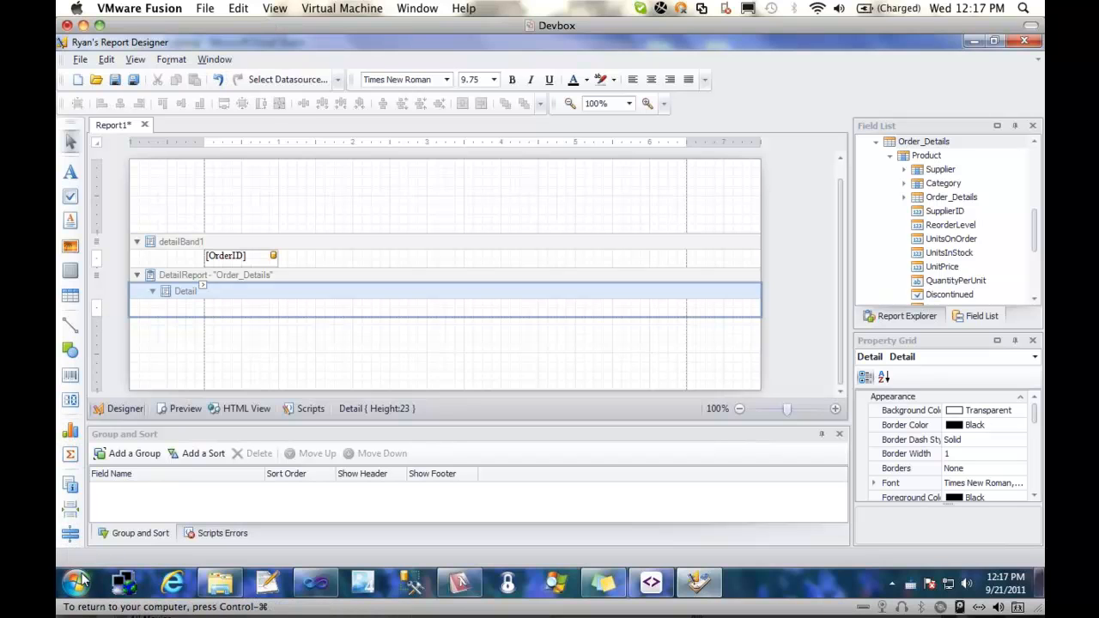
Step: Turn on auto-hide for the Windows taskbar in its properties and apply the change
{"action": "right_click", "coordinate": [833, 582]}
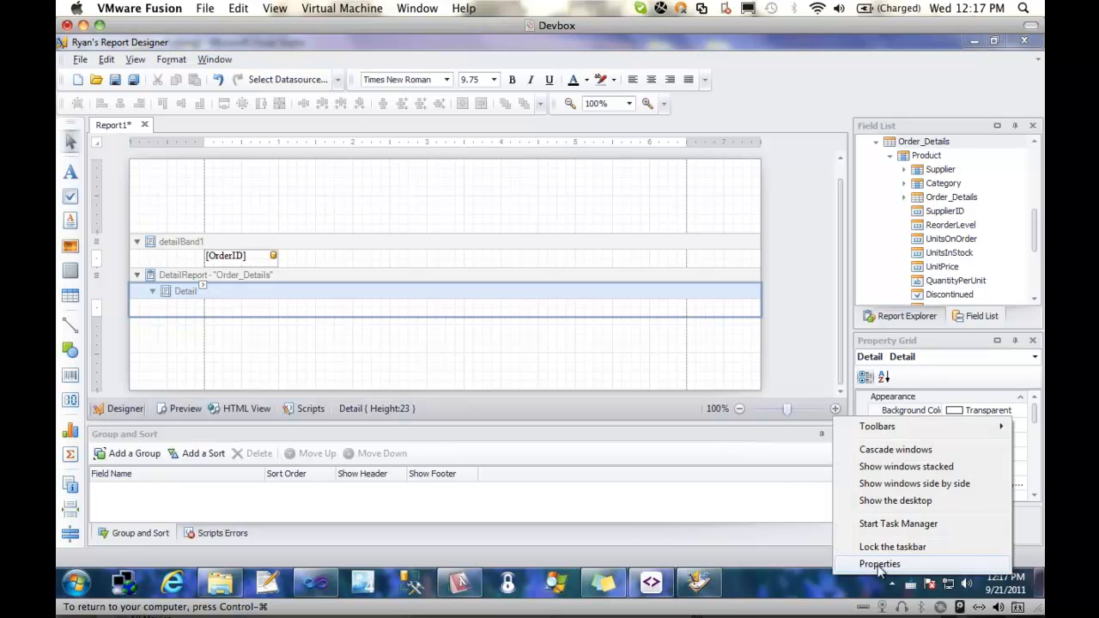
{"action": "left_click", "coordinate": [876, 564]}
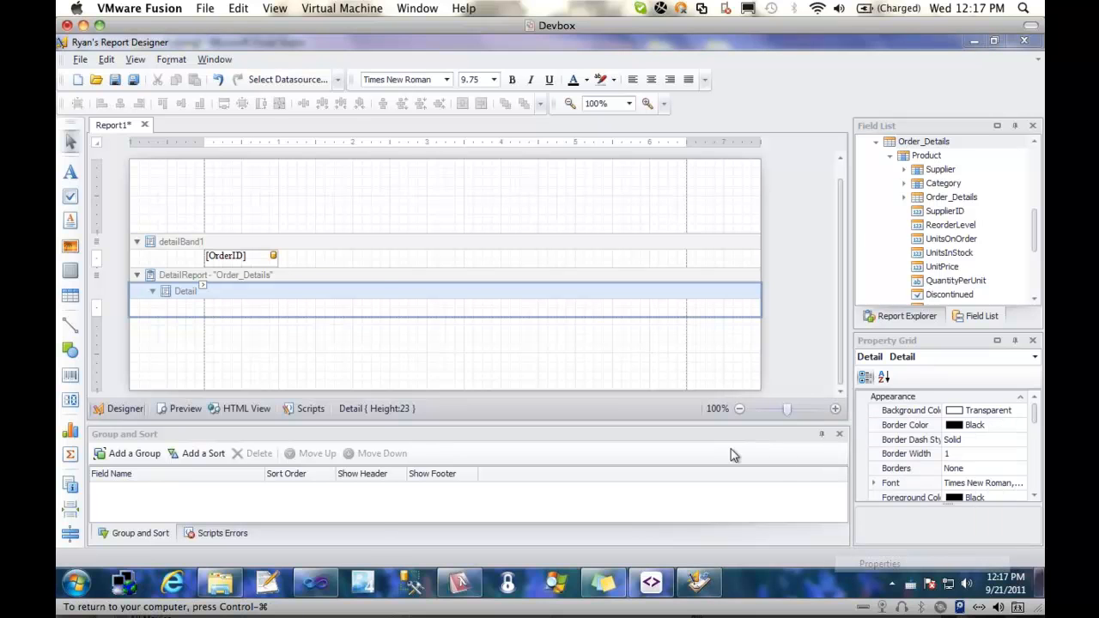
{"action": "left_click", "coordinate": [91, 300]}
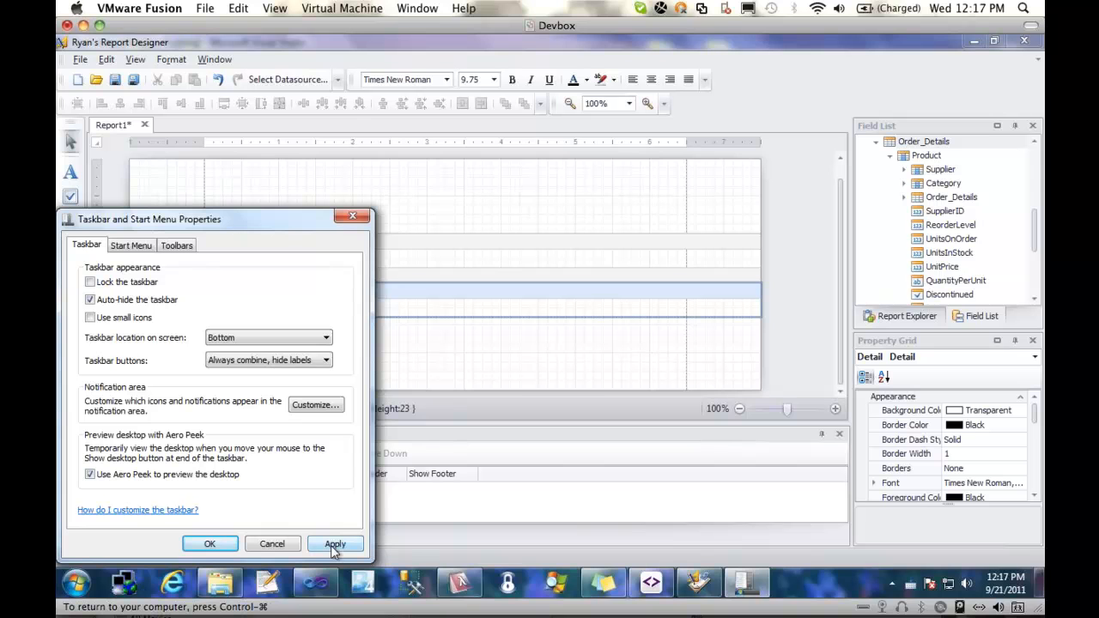
{"action": "left_click", "coordinate": [334, 546]}
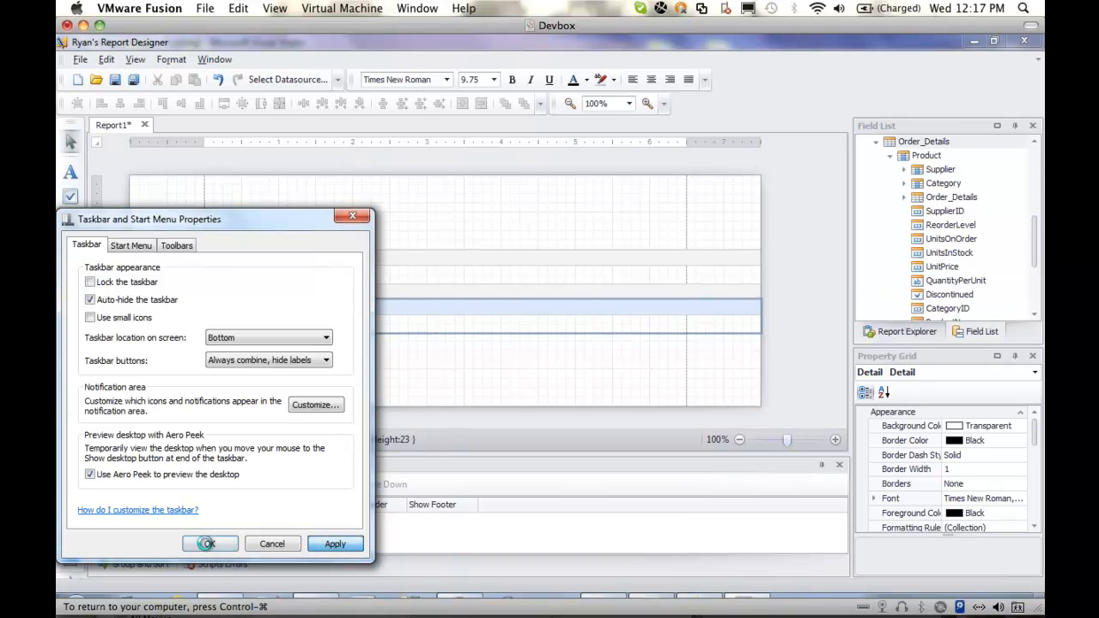
{"action": "left_click", "coordinate": [208, 543]}
Step: Place a subreport of about 430 by 23 in the Order_Details Detail band, at location 136, 0
{"action": "left_click_drag", "start_coordinate": [72, 556], "coordinate": [616, 318]}
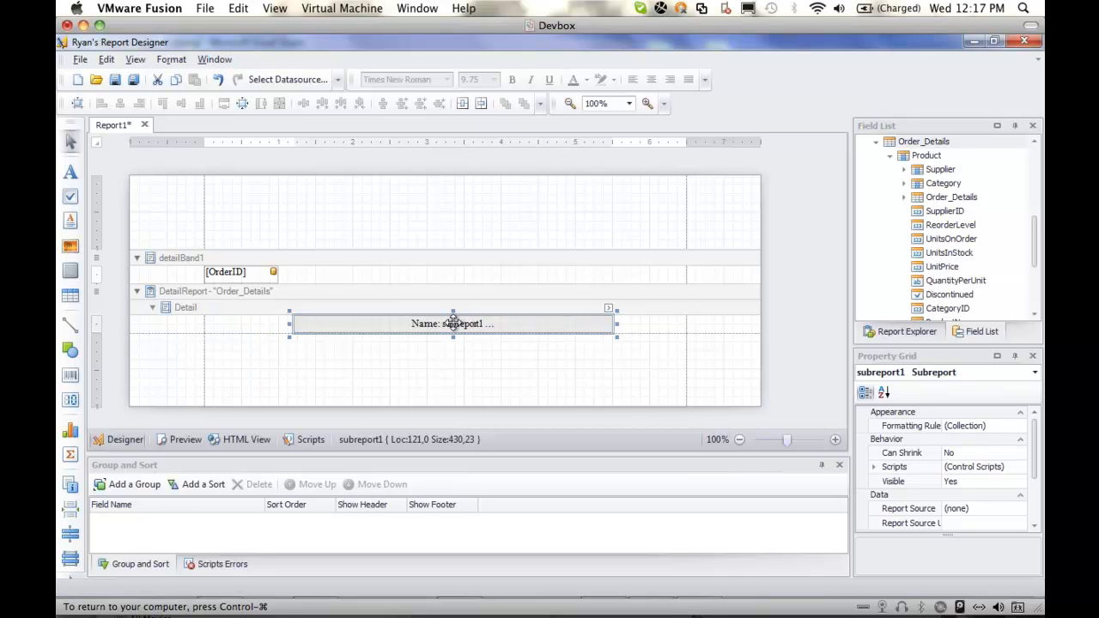
{"action": "left_click_drag", "start_coordinate": [453, 322], "coordinate": [464, 323]}
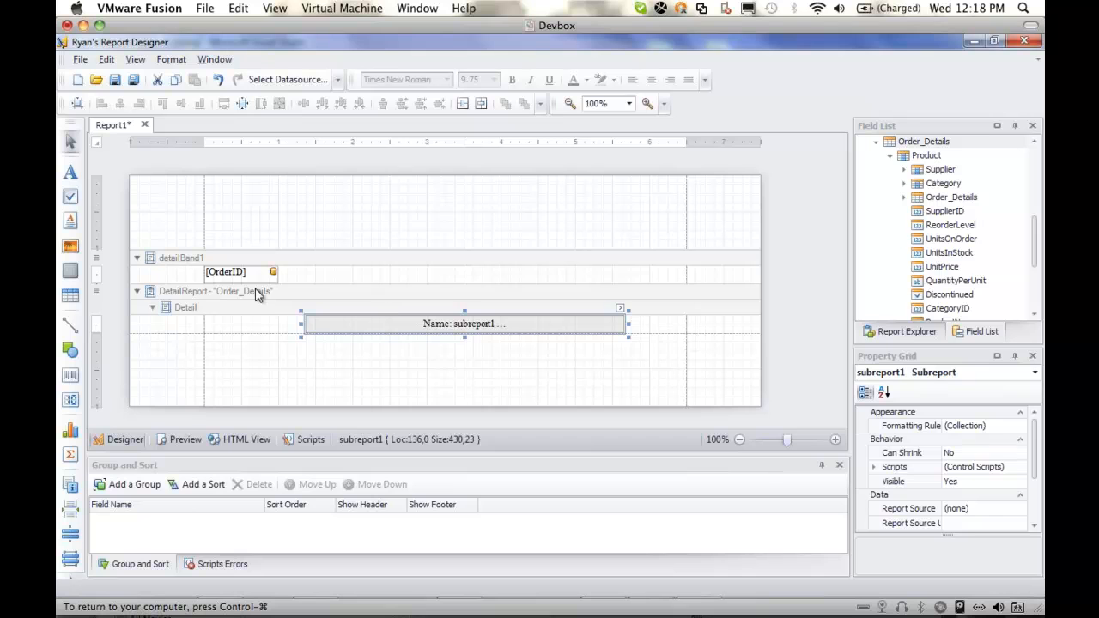
{"action": "left_click", "coordinate": [254, 290]}
{"action": "left_click", "coordinate": [483, 322]}
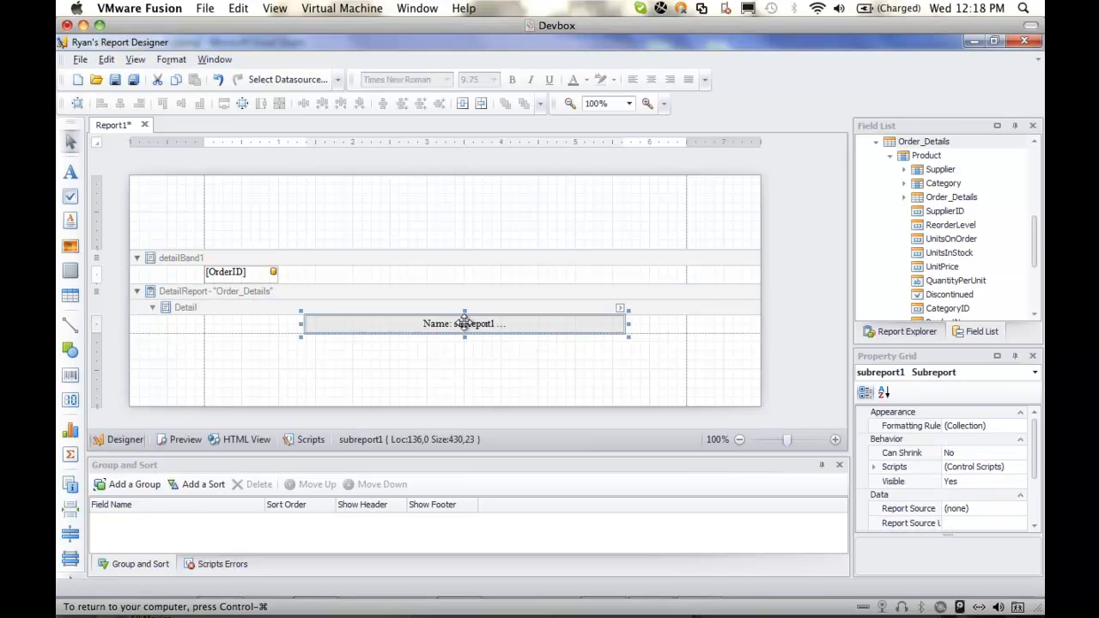
Step: Open the subreport for editing as its own report and compare its field list with the parent report's
{"action": "double_click", "coordinate": [464, 323]}
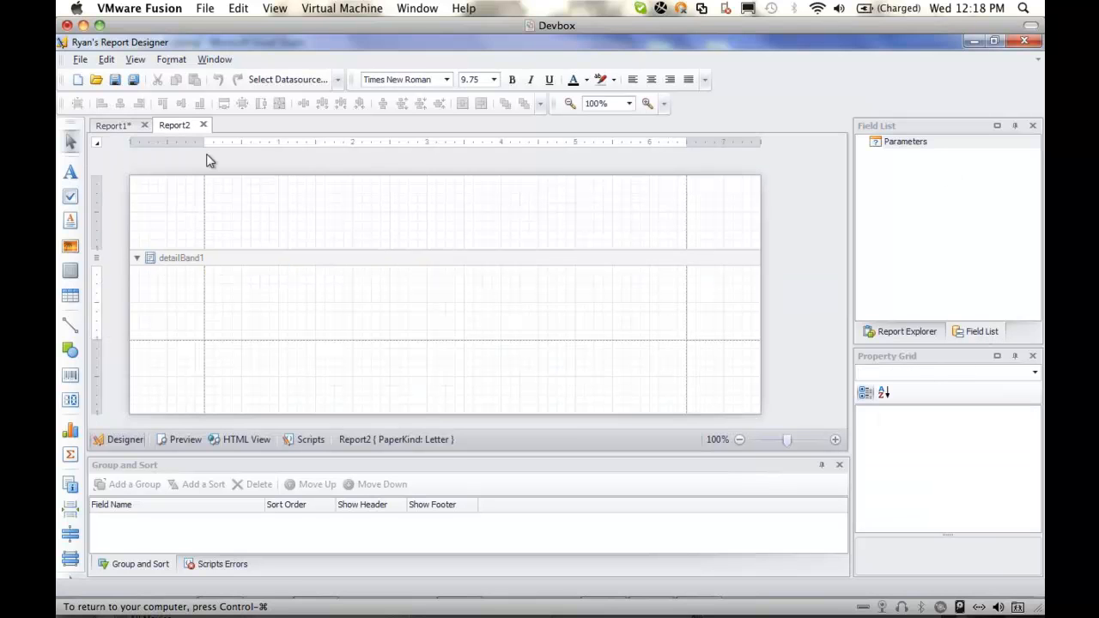
{"action": "left_click", "coordinate": [117, 125]}
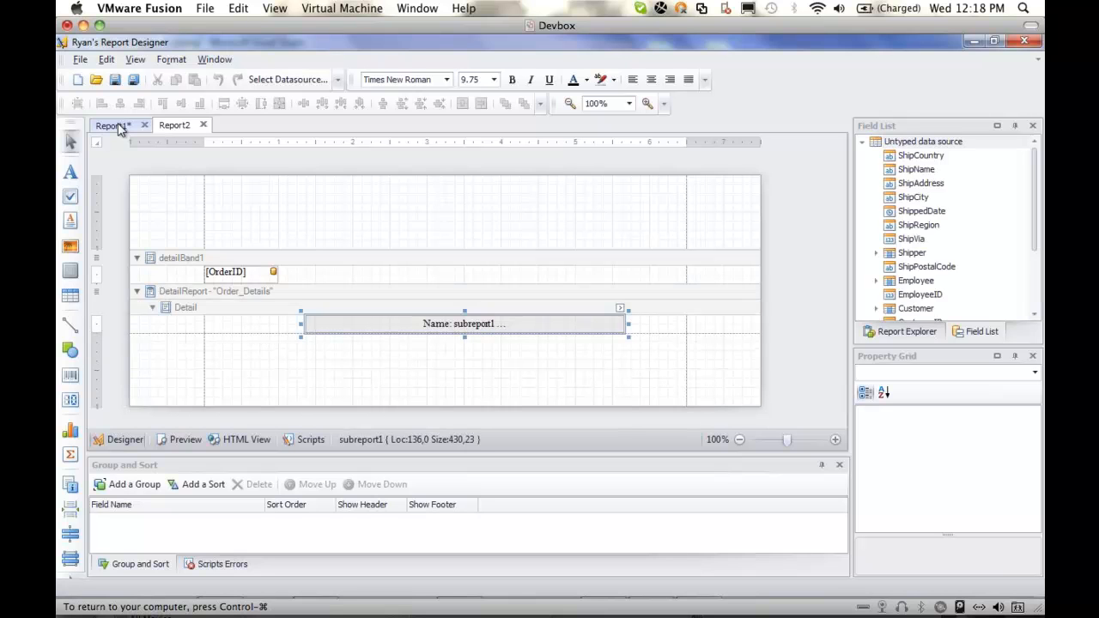
{"action": "left_click", "coordinate": [175, 125]}
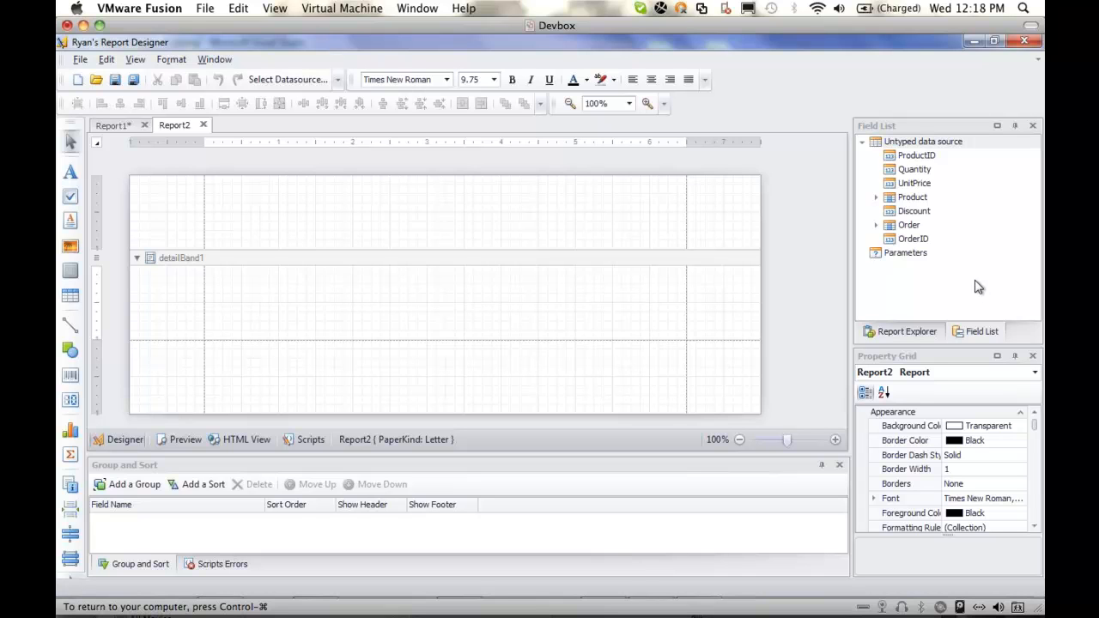
Step: Add the Product's ProductName field at the start of the subreport's detail band
{"action": "left_click", "coordinate": [876, 199]}
{"action": "scroll", "coordinate": [1037, 236], "scroll_direction": "down", "scroll_amount": 2}
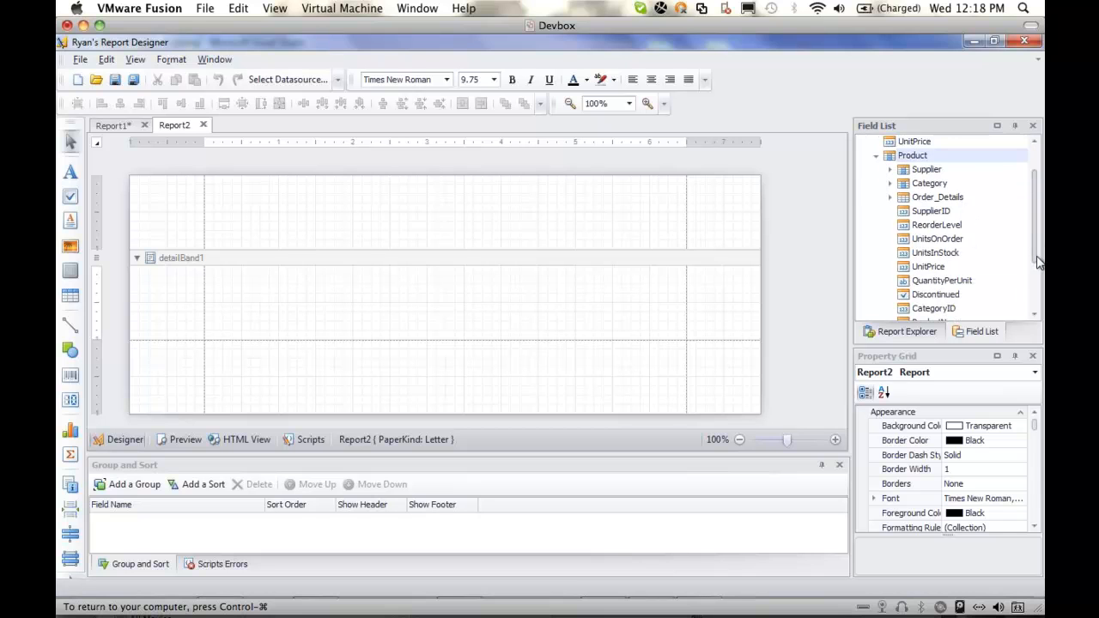
{"action": "left_click_drag", "start_coordinate": [936, 309], "coordinate": [242, 279]}
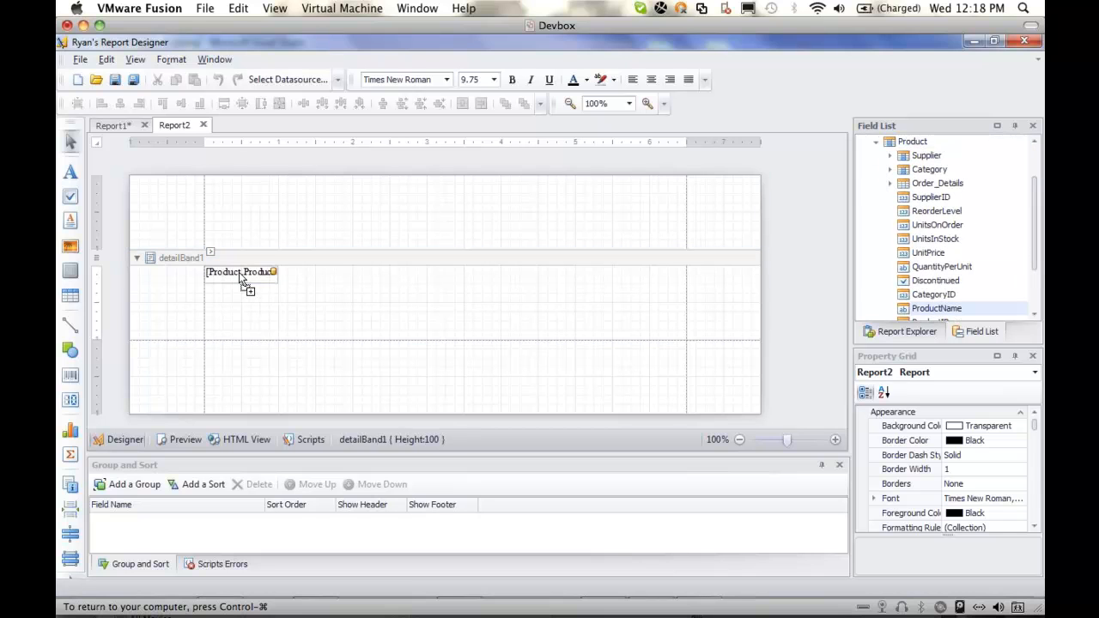
{"action": "left_click_drag", "start_coordinate": [1037, 247], "coordinate": [1036, 233]}
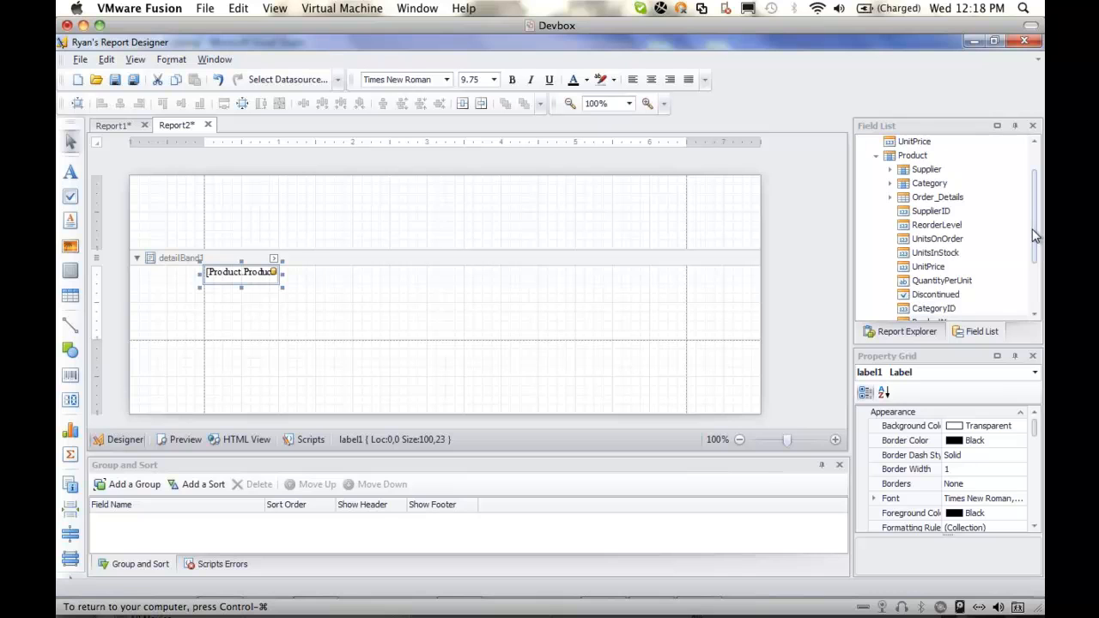
{"action": "left_click", "coordinate": [876, 156]}
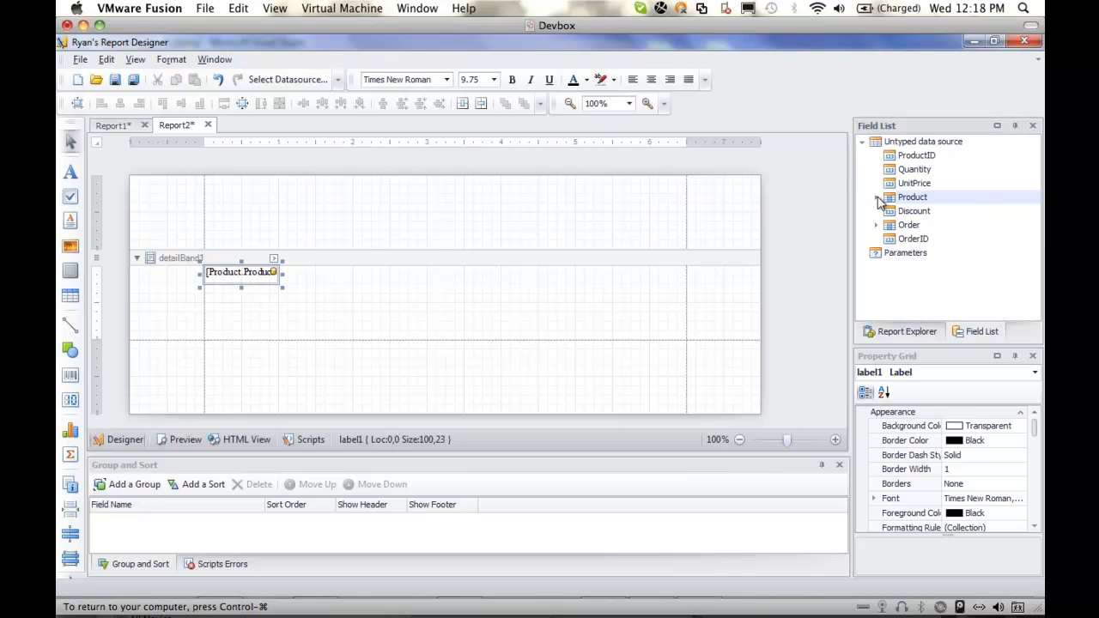
Step: Add the Quantity and UnitPrice fields toward the end of the subreport's detail band and format UnitPrice as currency, $0.00
{"action": "left_click_drag", "start_coordinate": [914, 169], "coordinate": [555, 276]}
{"action": "left_click_drag", "start_coordinate": [927, 190], "coordinate": [672, 269]}
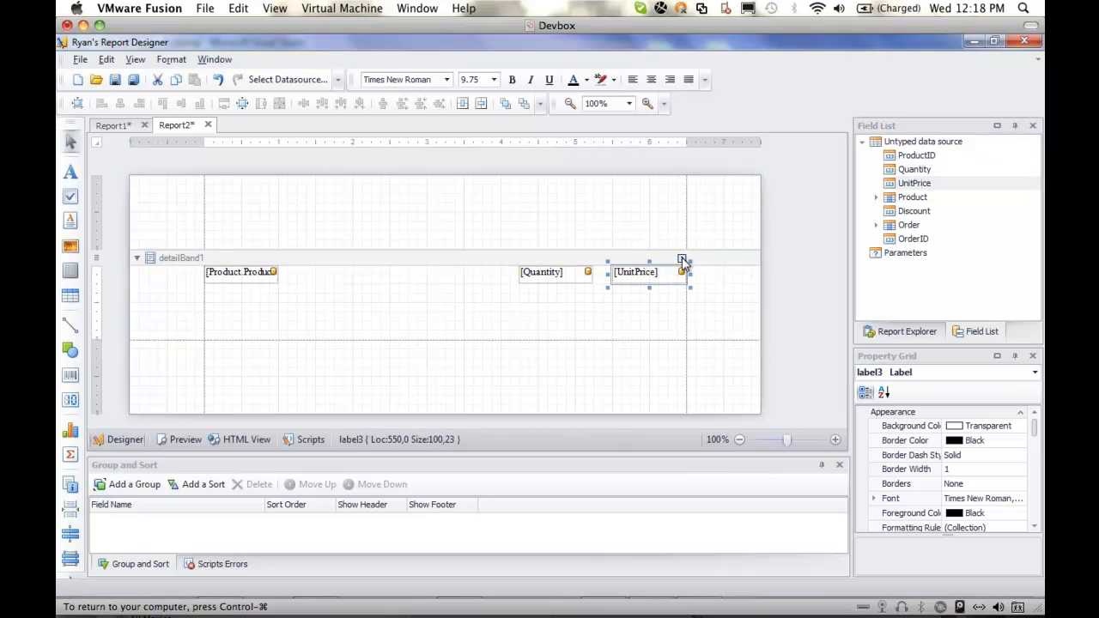
{"action": "left_click", "coordinate": [682, 258]}
{"action": "left_click", "coordinate": [888, 343]}
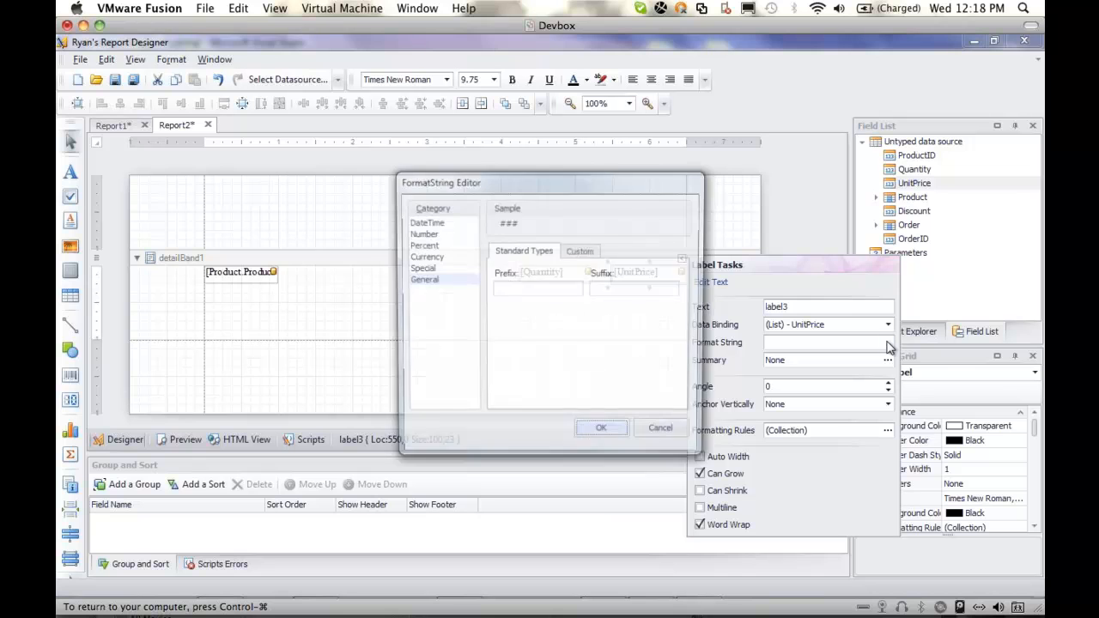
{"action": "left_click", "coordinate": [434, 256]}
{"action": "left_click", "coordinate": [603, 433]}
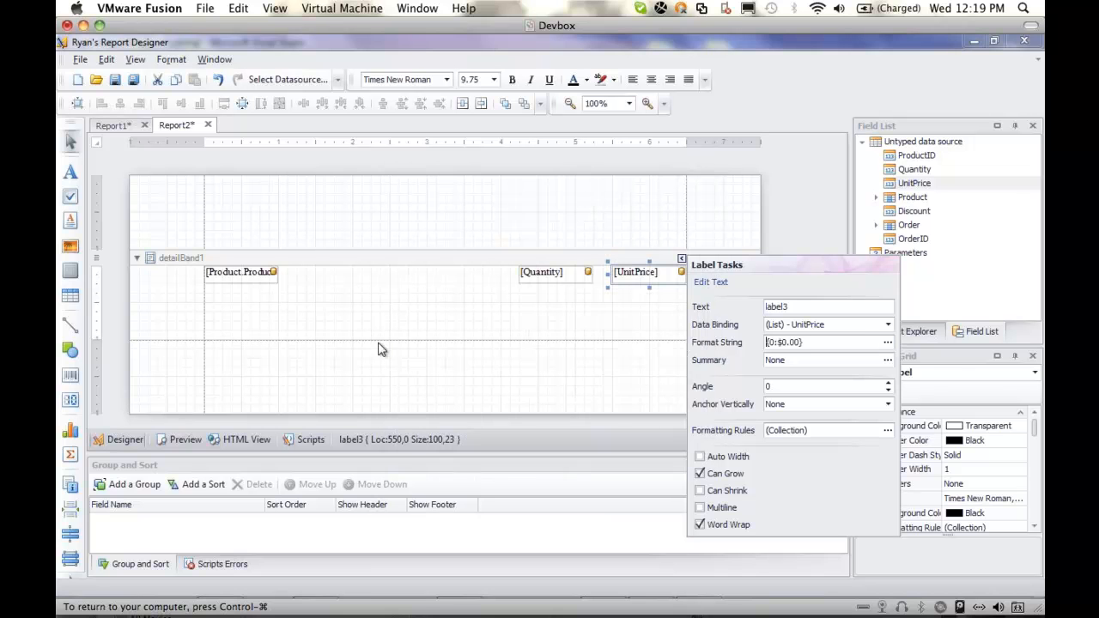
Step: Shrink the subreport's detail band to the height of its fields and preview the subreport
{"action": "left_click_drag", "start_coordinate": [378, 347], "coordinate": [368, 276]}
{"action": "left_click", "coordinate": [182, 440]}
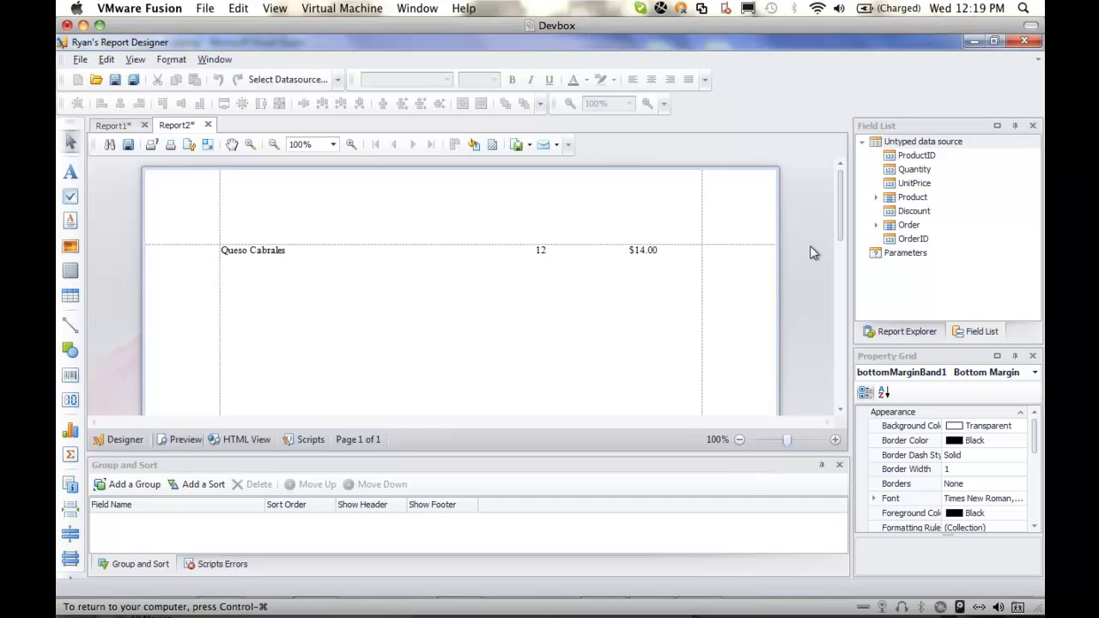
Step: Save the subreport as OrderDetail in the Desktop's Reports folder and close it
{"action": "left_click", "coordinate": [115, 80]}
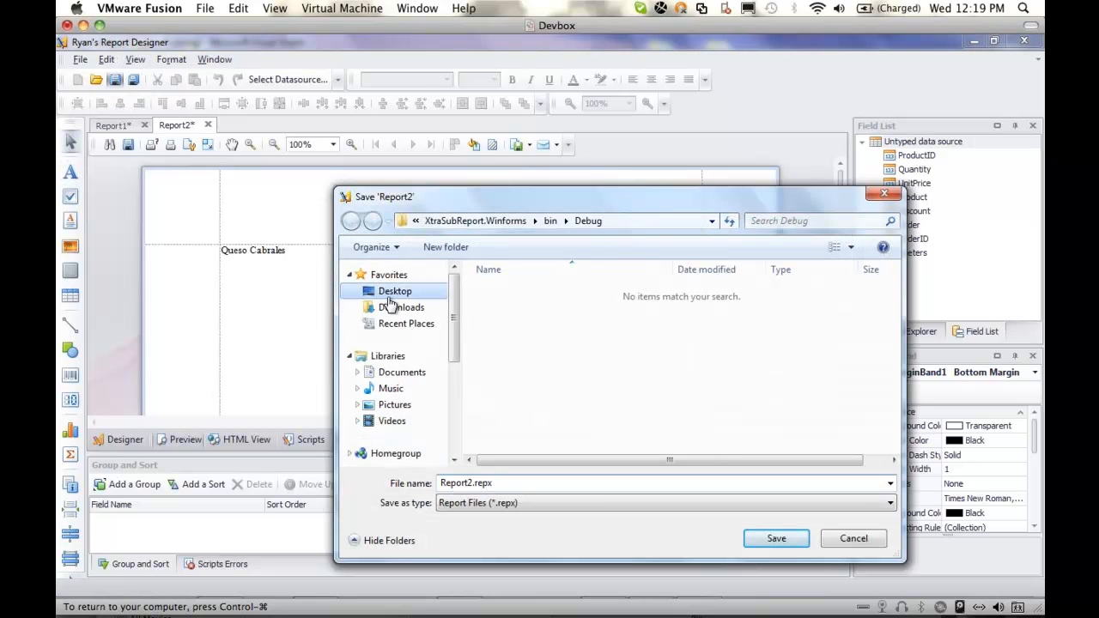
{"action": "left_click", "coordinate": [391, 292]}
{"action": "double_click", "coordinate": [714, 449]}
{"action": "left_click_drag", "start_coordinate": [507, 483], "coordinate": [391, 489]}
{"action": "type", "text": "OrderDetail"}
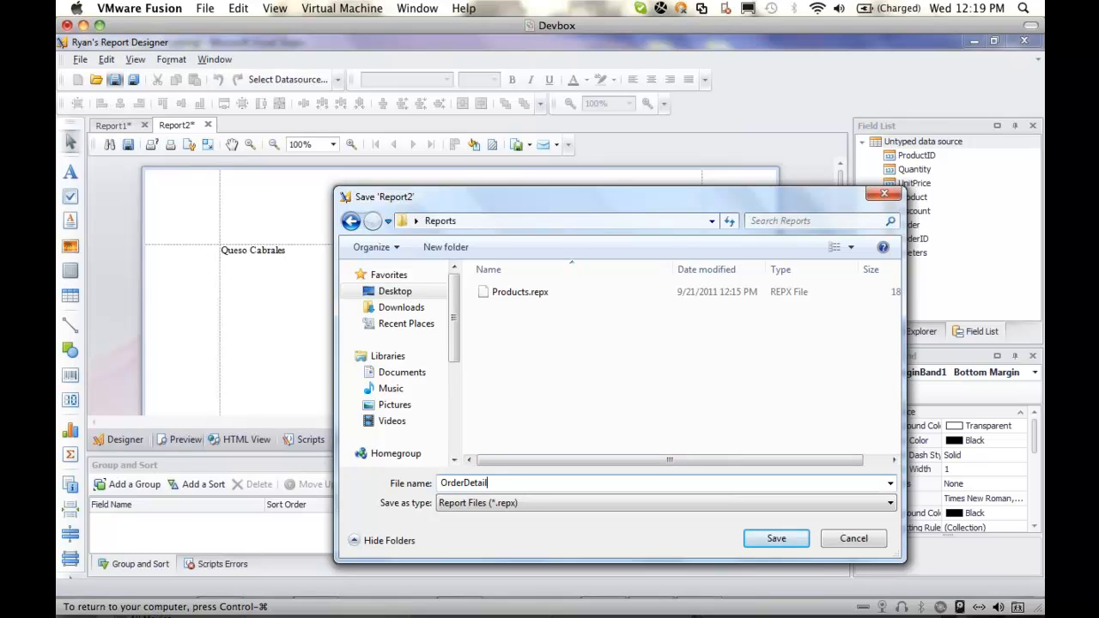
{"action": "key", "text": "Return"}
{"action": "left_click", "coordinate": [204, 127]}
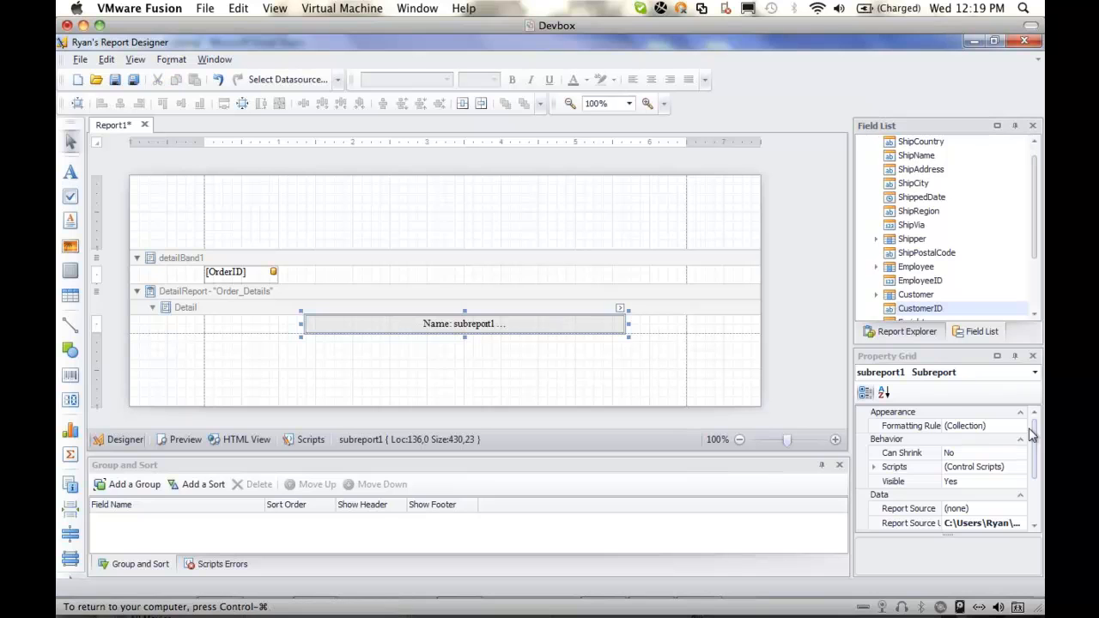
Step: Inspect the Report Source Url path of the subreport in the Order_Details Detail band
{"action": "left_click_drag", "start_coordinate": [1036, 436], "coordinate": [1039, 478]}
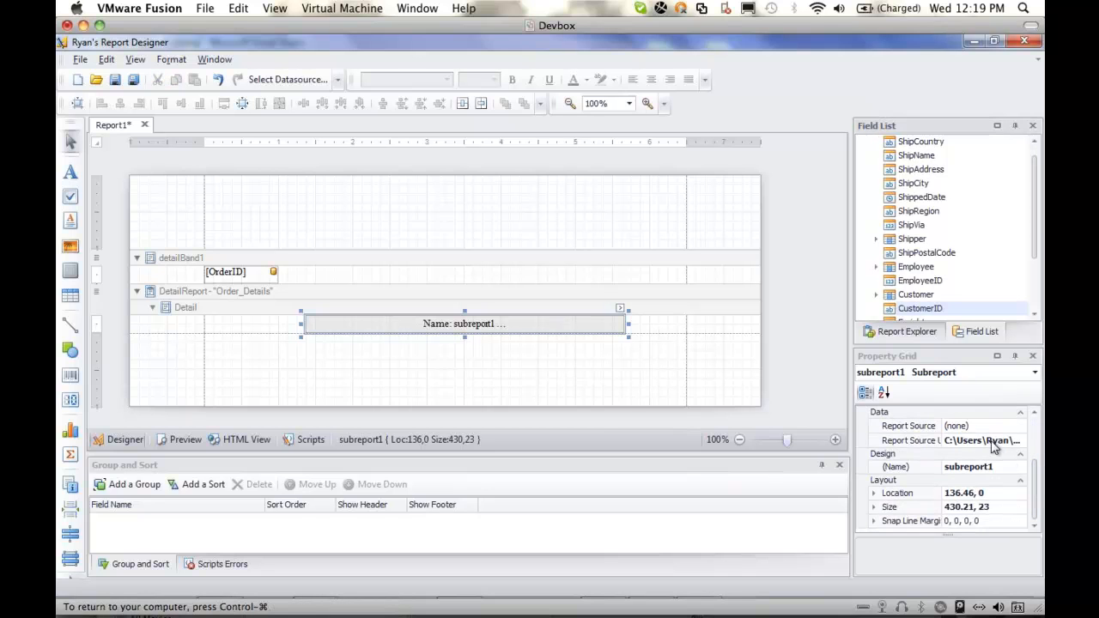
{"action": "left_click", "coordinate": [1022, 440]}
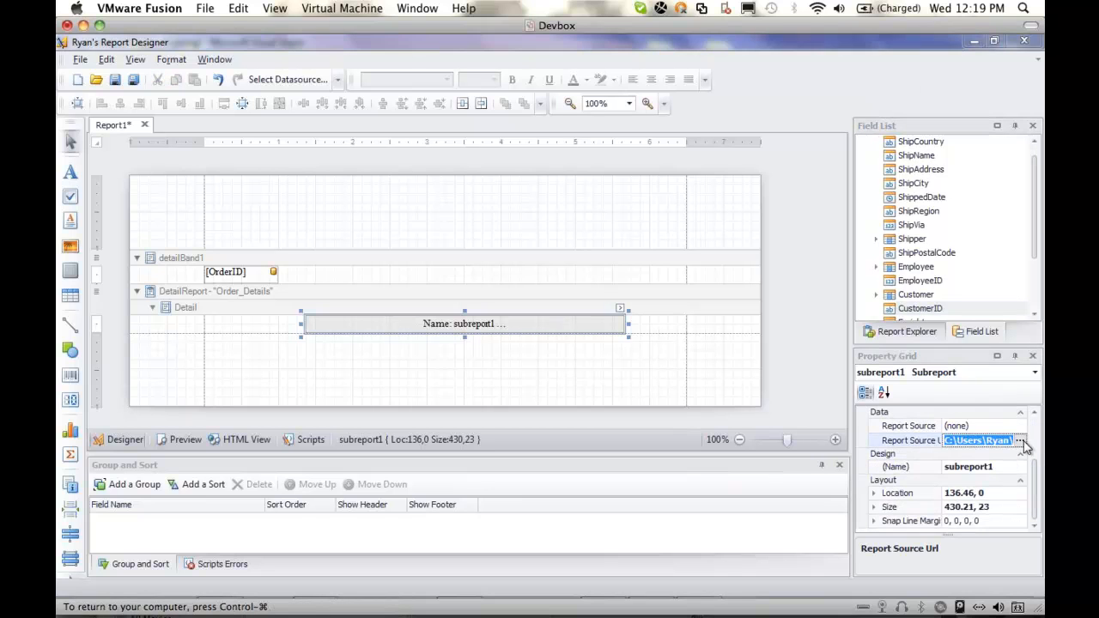
{"action": "left_click", "coordinate": [1021, 440]}
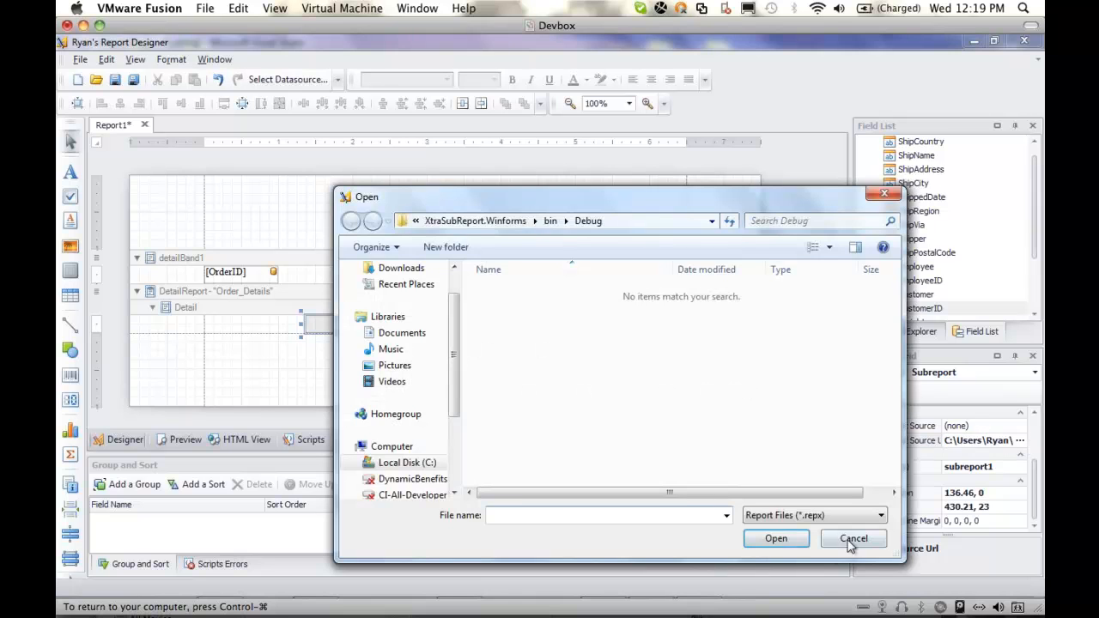
{"action": "left_click", "coordinate": [853, 540]}
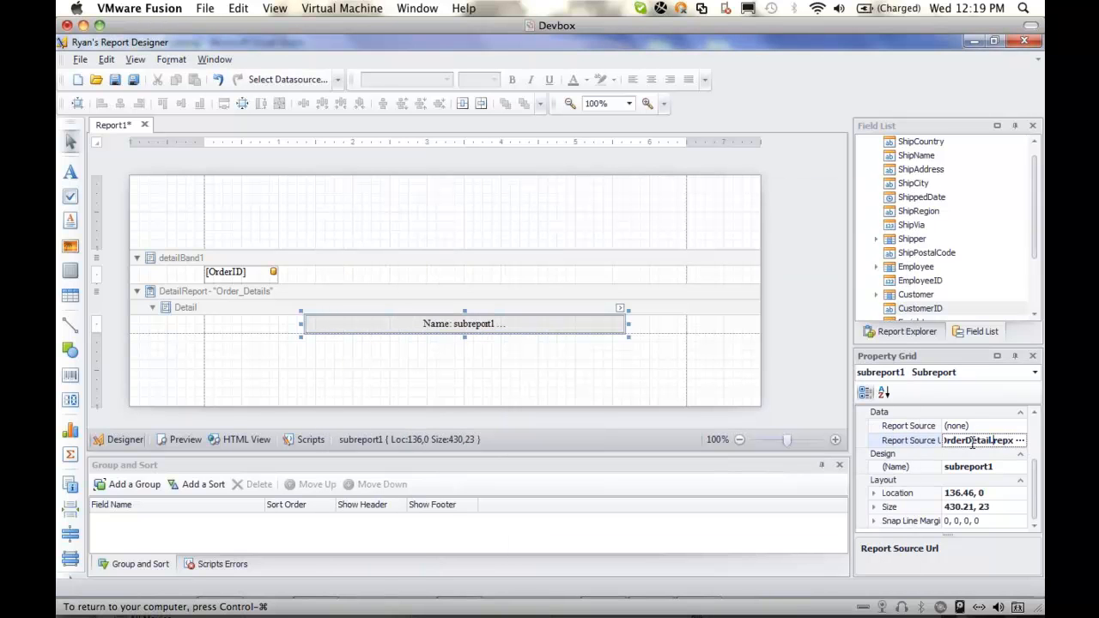
{"action": "key", "text": "Left"}
{"action": "key", "text": "Left"}
{"action": "key", "text": "Left"}
{"action": "key", "text": "Home"}
{"action": "left_click", "coordinate": [648, 333]}
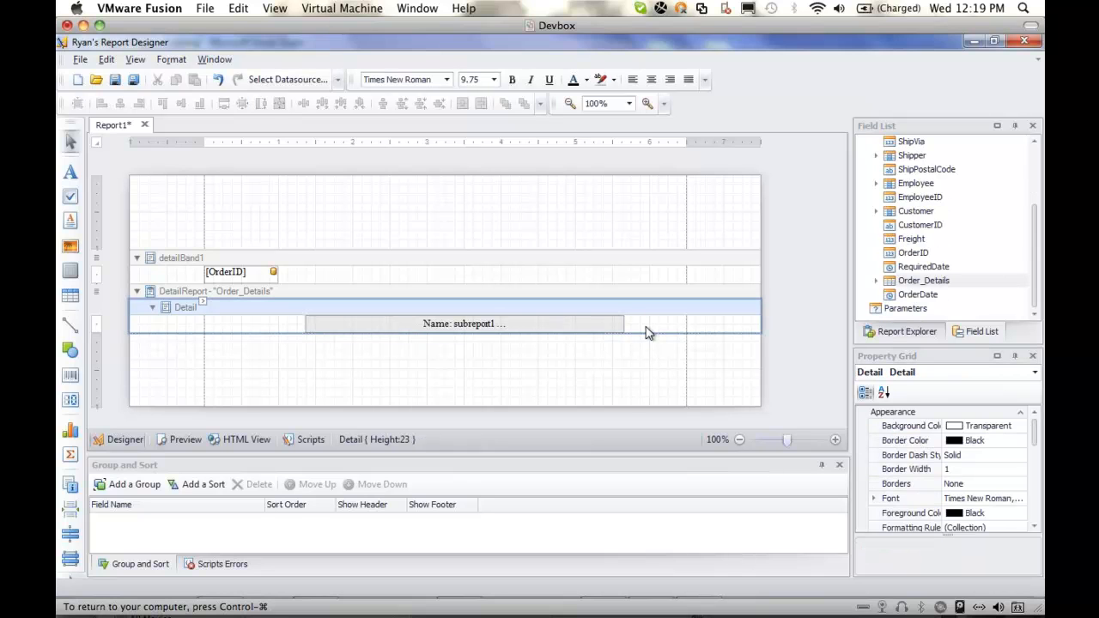
Step: Preview the parent orders report and save it as Order in the Desktop's Reports folder
{"action": "left_click", "coordinate": [183, 440]}
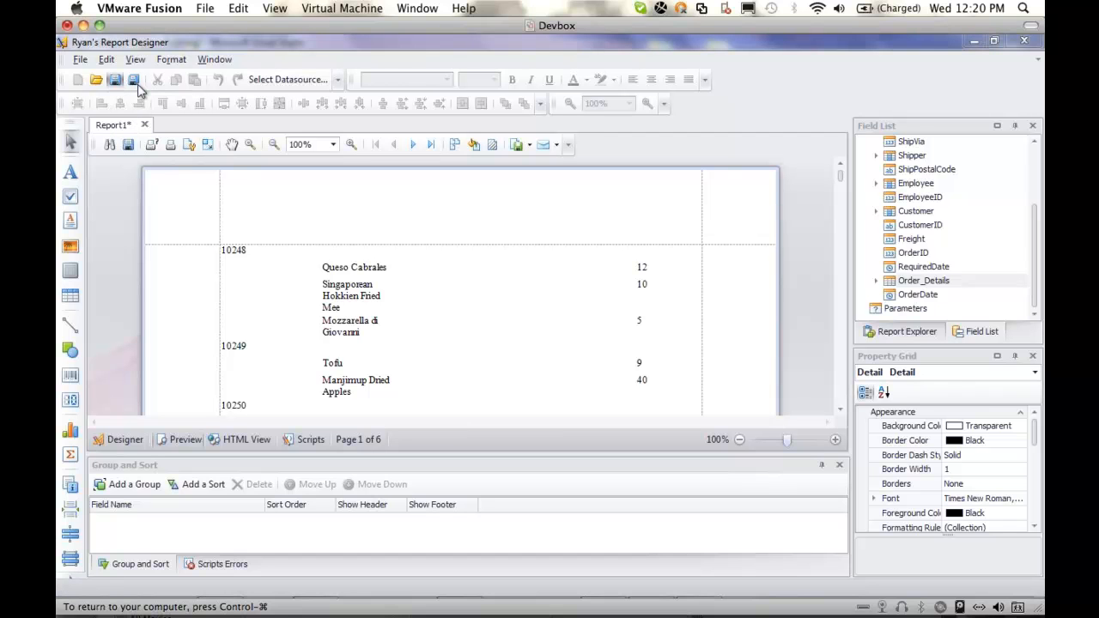
{"action": "left_click", "coordinate": [135, 82]}
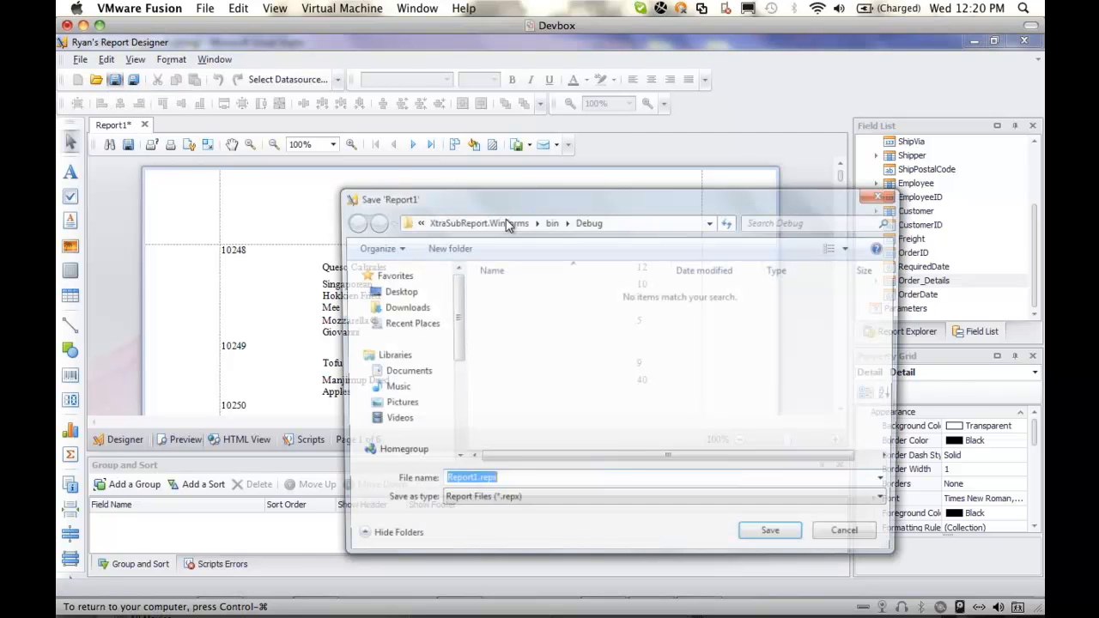
{"action": "left_click", "coordinate": [397, 292]}
{"action": "double_click", "coordinate": [730, 455]}
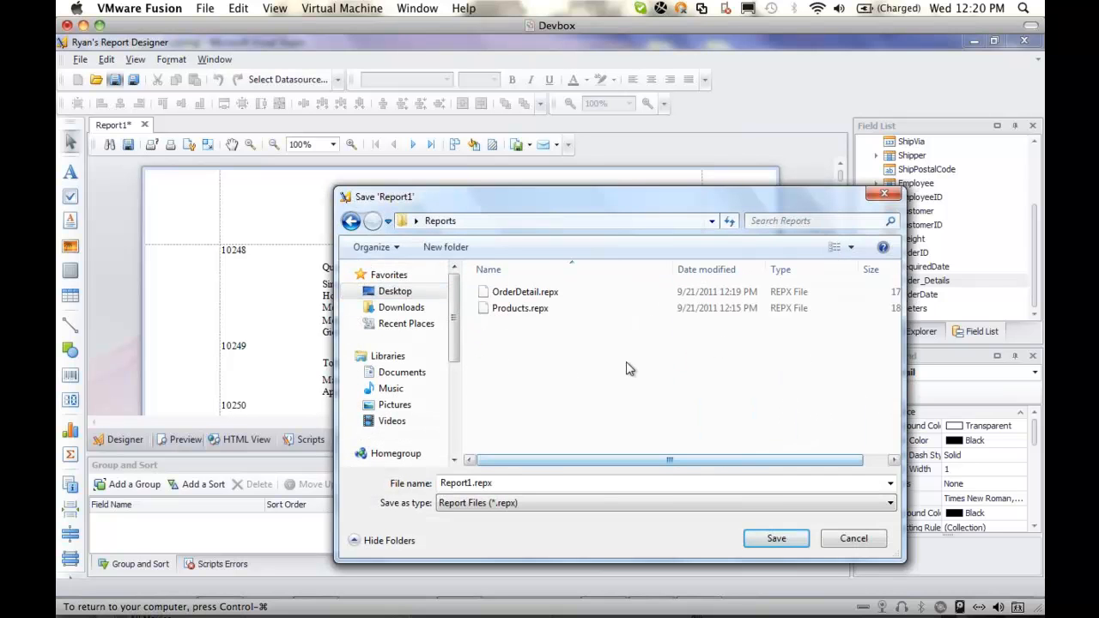
{"action": "type", "text": "Order"}
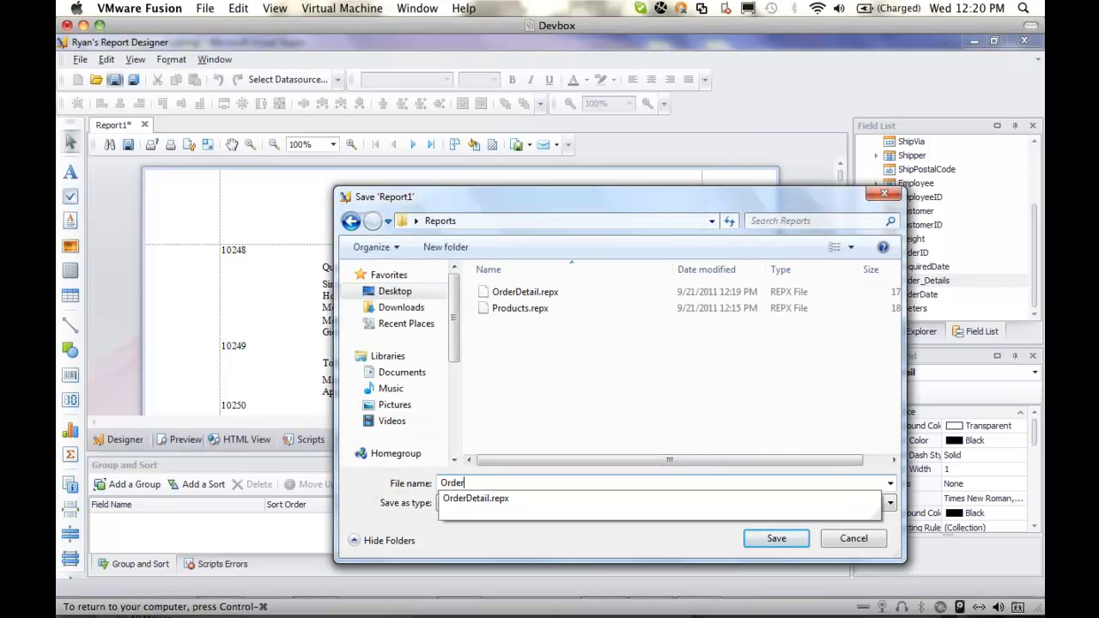
{"action": "key", "text": "Return"}
Step: Open the subreport's design to review its fields, close it, and select the subreport in the parent report
{"action": "left_click", "coordinate": [123, 442]}
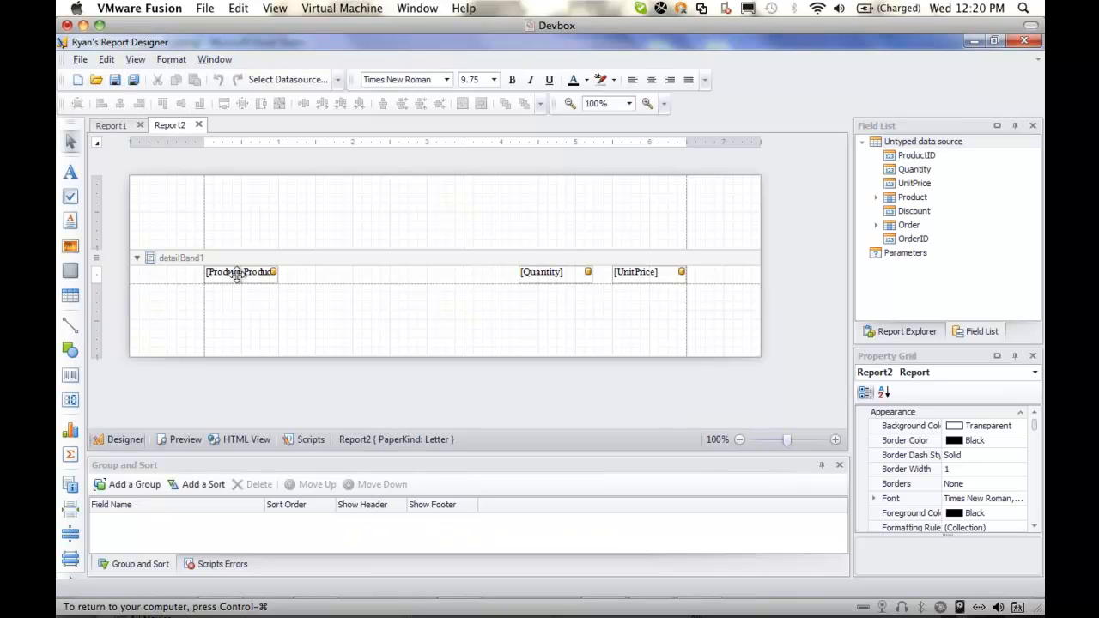
{"action": "left_click", "coordinate": [199, 125]}
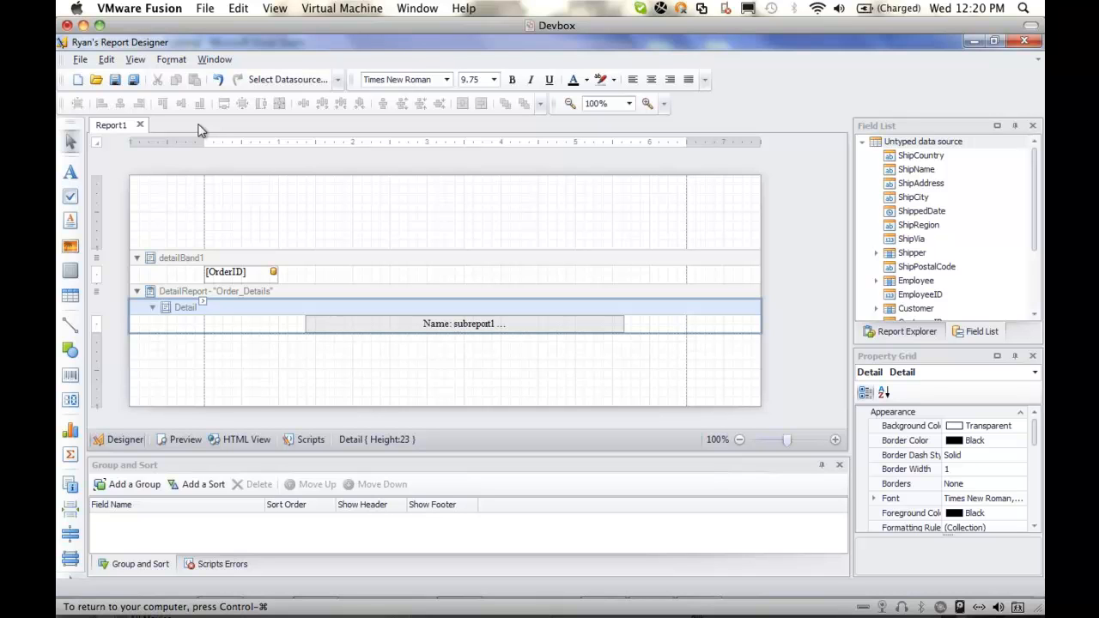
{"action": "left_click", "coordinate": [375, 370]}
{"action": "left_click", "coordinate": [116, 320]}
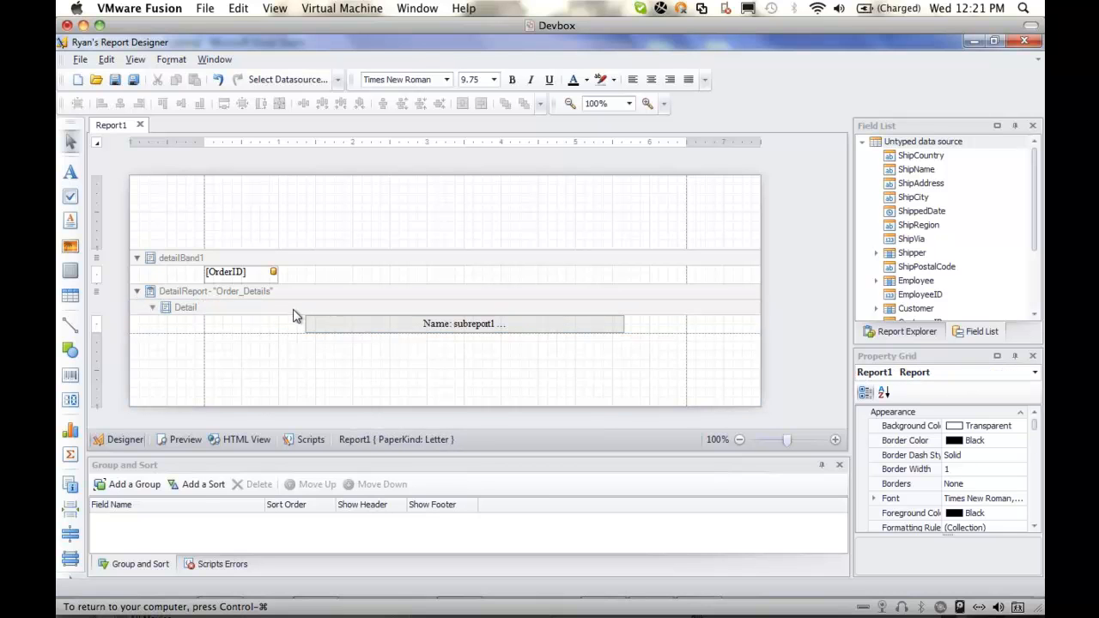
{"action": "left_click", "coordinate": [358, 320]}
{"action": "left_click", "coordinate": [358, 320]}
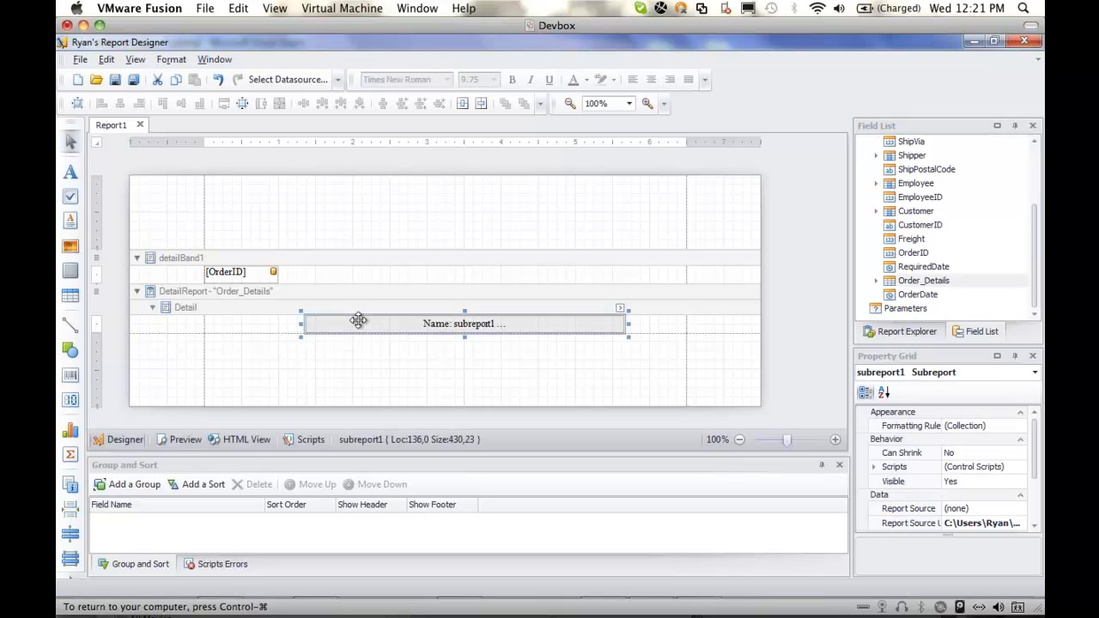
Step: Preview the orders report with its subreport once more and switch to Microsoft PowerPoint
{"action": "left_click", "coordinate": [177, 440]}
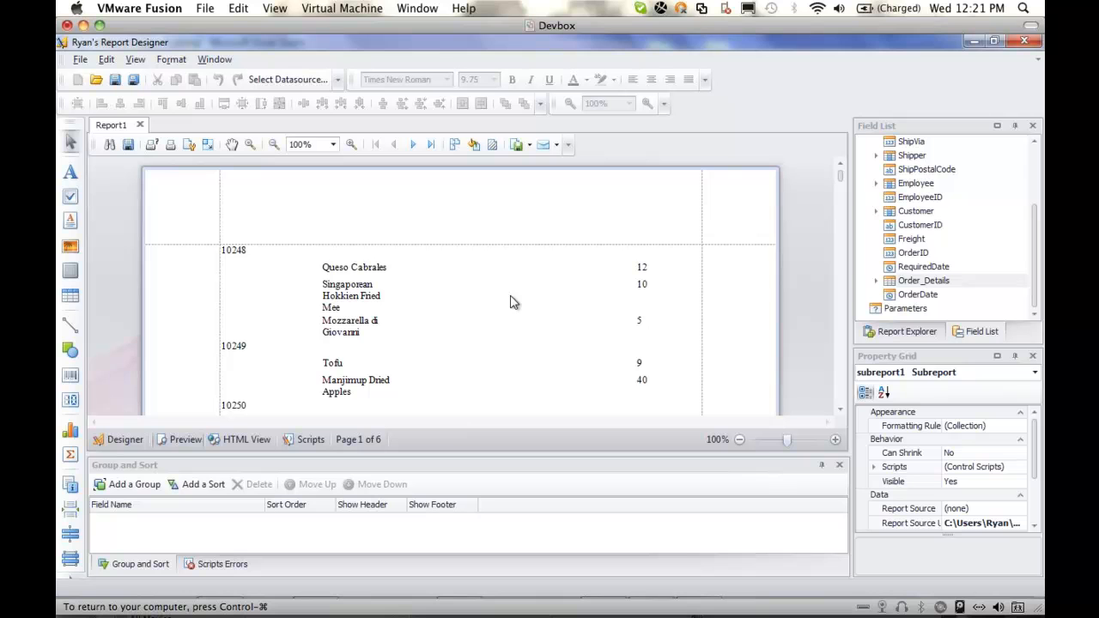
{"action": "left_click", "coordinate": [121, 439]}
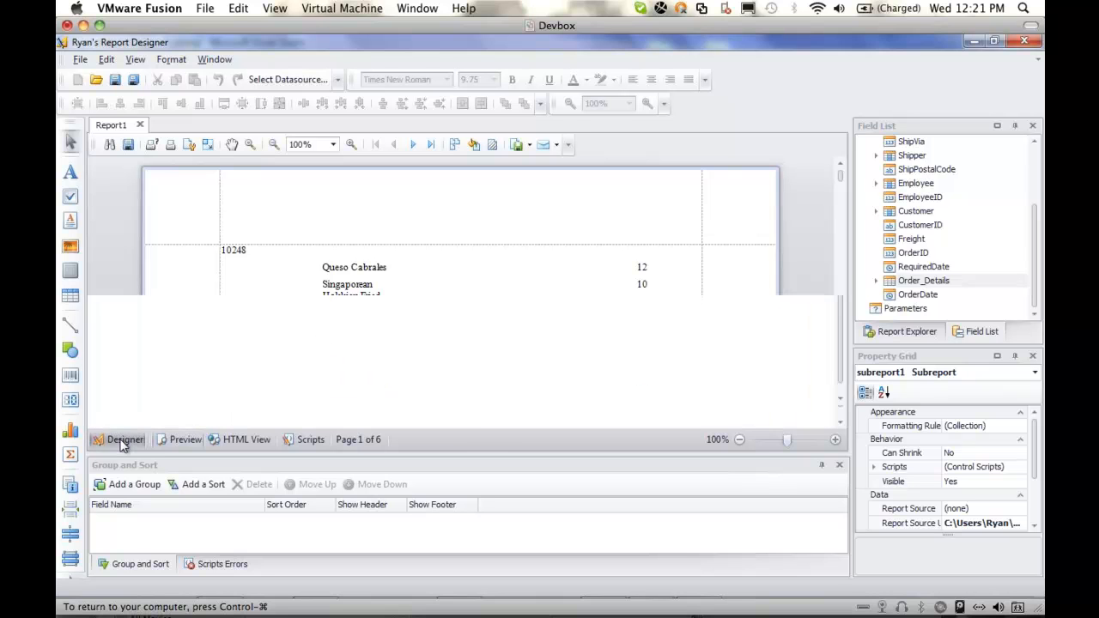
{"action": "left_click", "coordinate": [668, 334]}
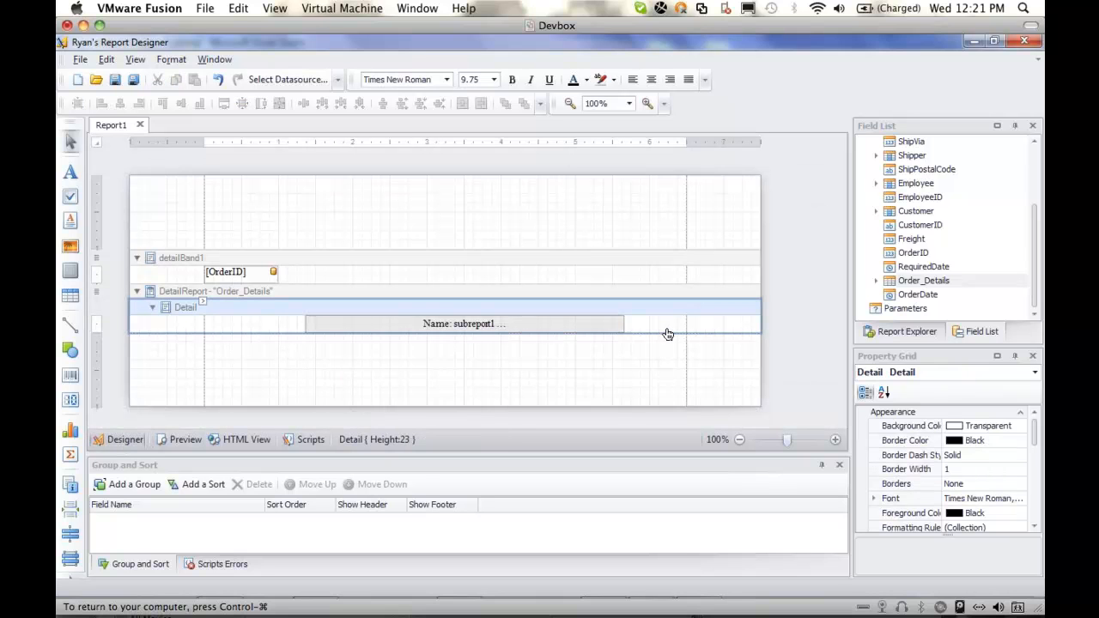
{"action": "key", "text": "super+Tab"}
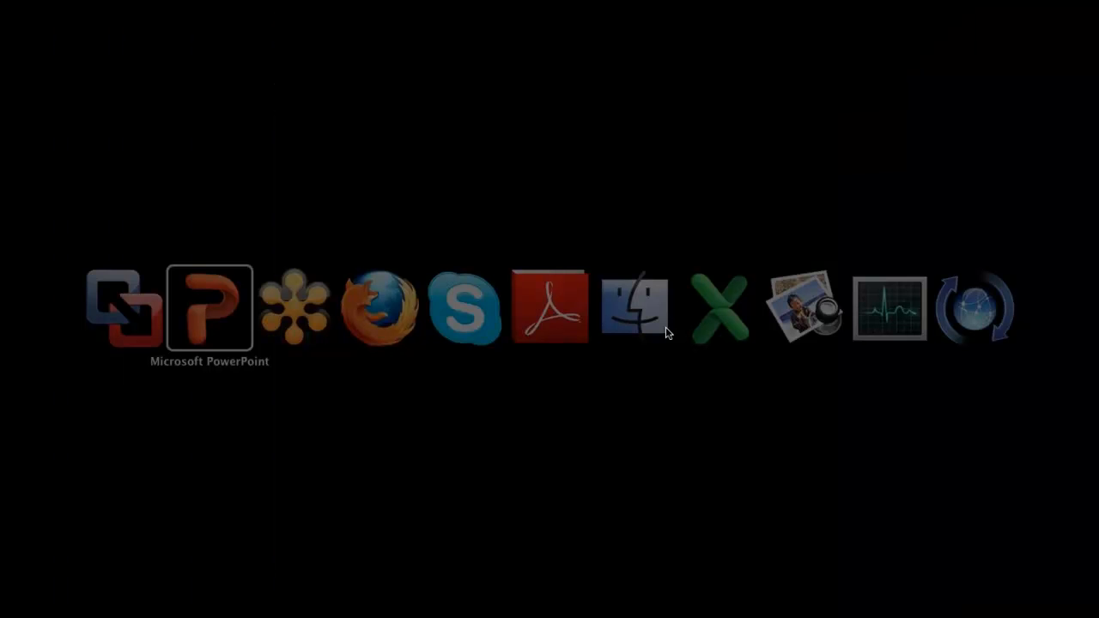